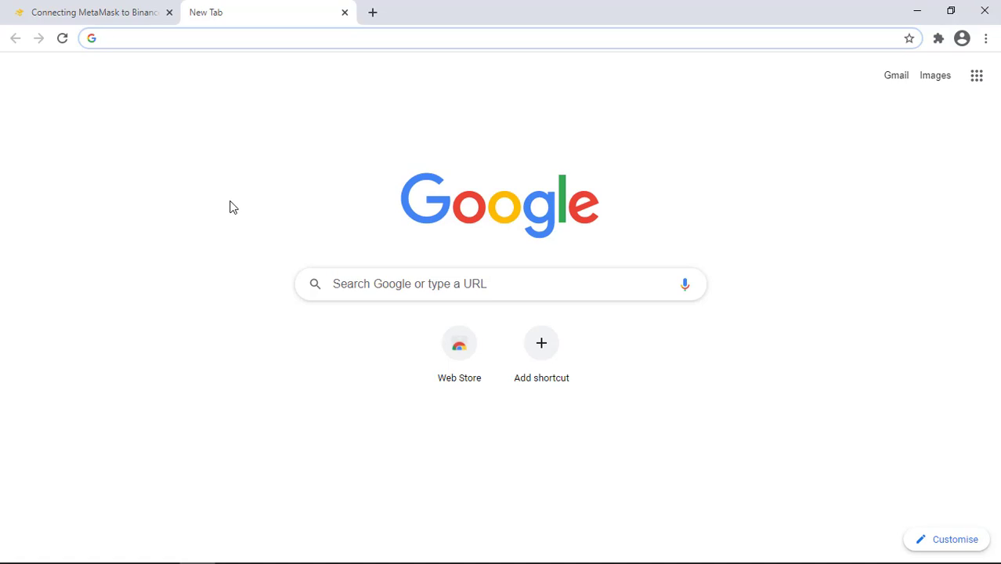
Search for "metamask chrome extension" and add the MetaMask extension to Chrome from the Chrome Web Store.
{"action": "type", "text": "metamask chrome extension"}
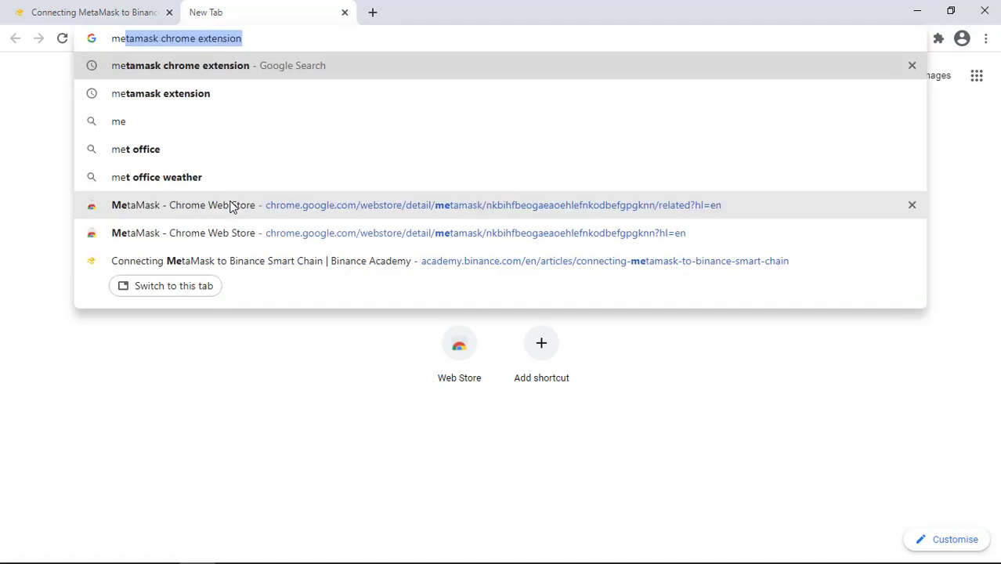
{"action": "key", "text": "Return"}
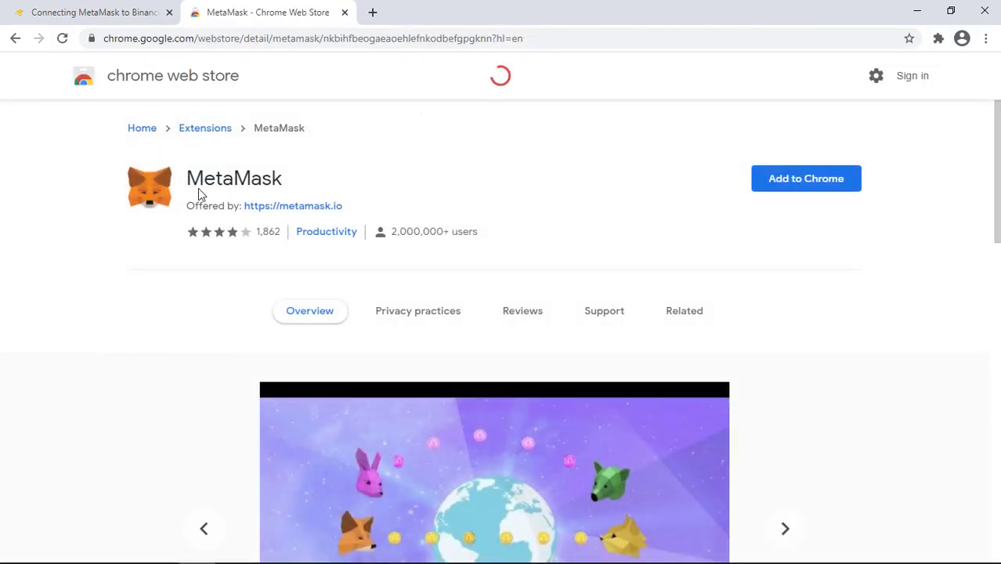
{"action": "left_click", "coordinate": [779, 189]}
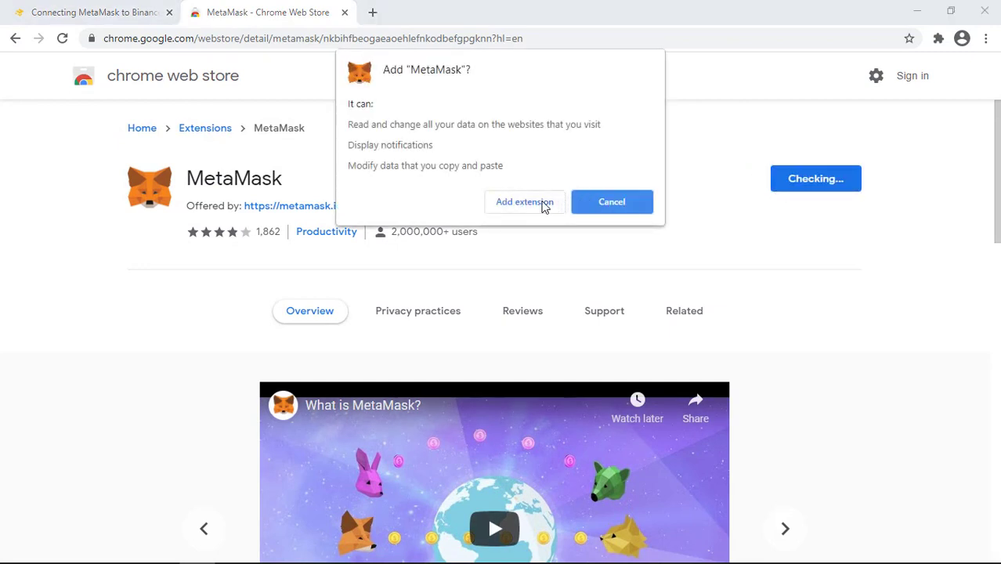
{"action": "left_click", "coordinate": [543, 205]}
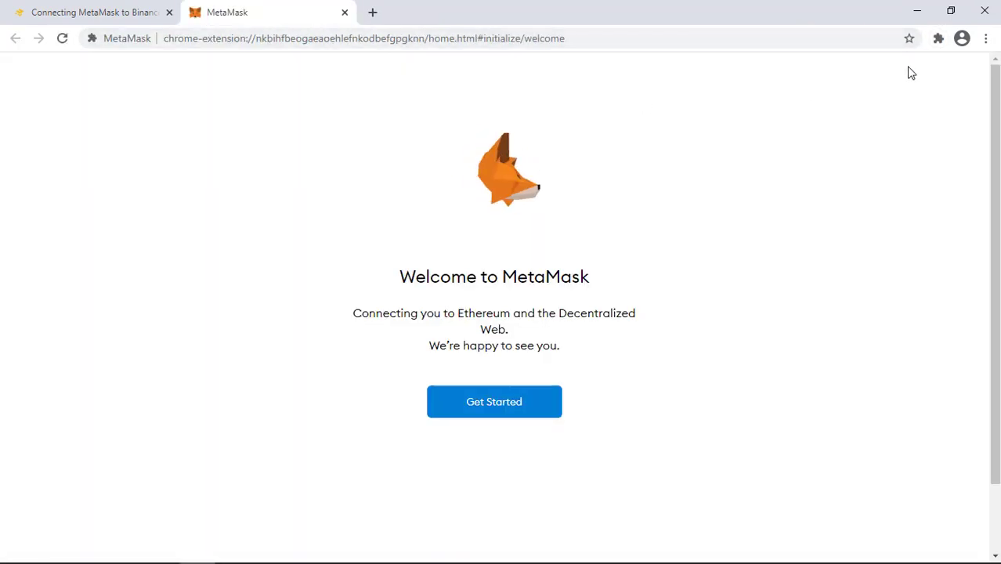
Pin the MetaMask extension to the browser and get started with its setup.
{"action": "left_click", "coordinate": [937, 38]}
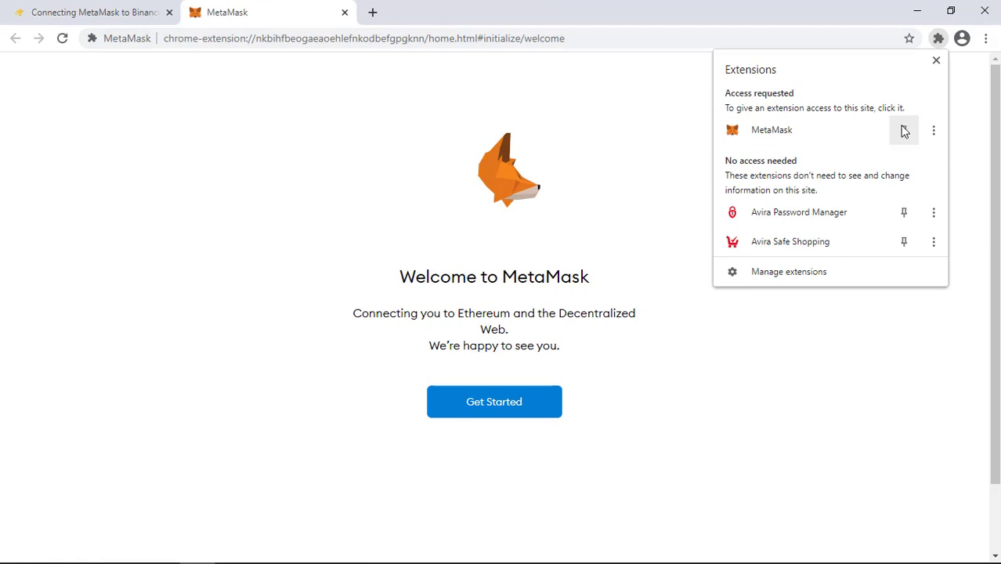
{"action": "left_click", "coordinate": [904, 131]}
{"action": "left_click", "coordinate": [705, 107]}
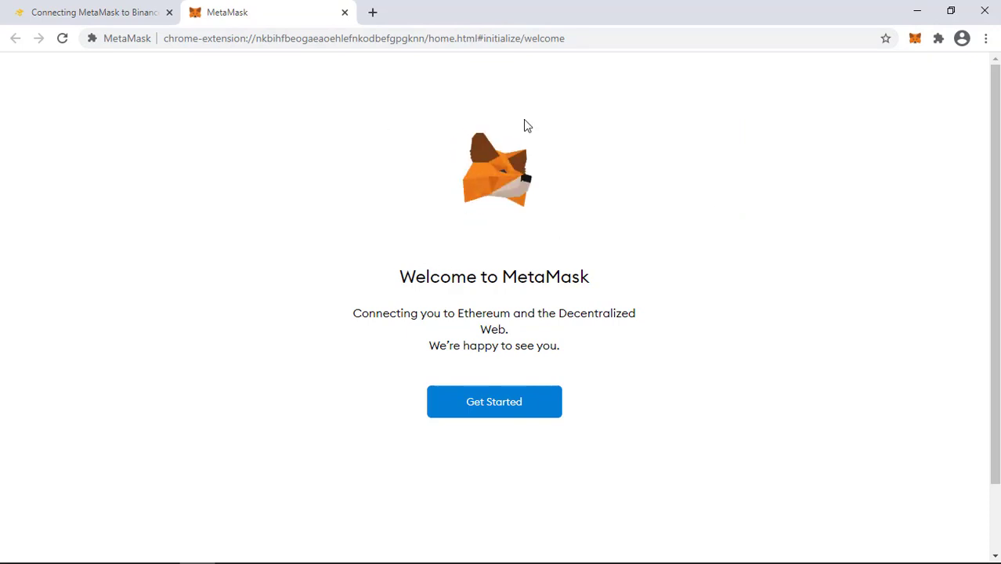
{"action": "left_click", "coordinate": [474, 408]}
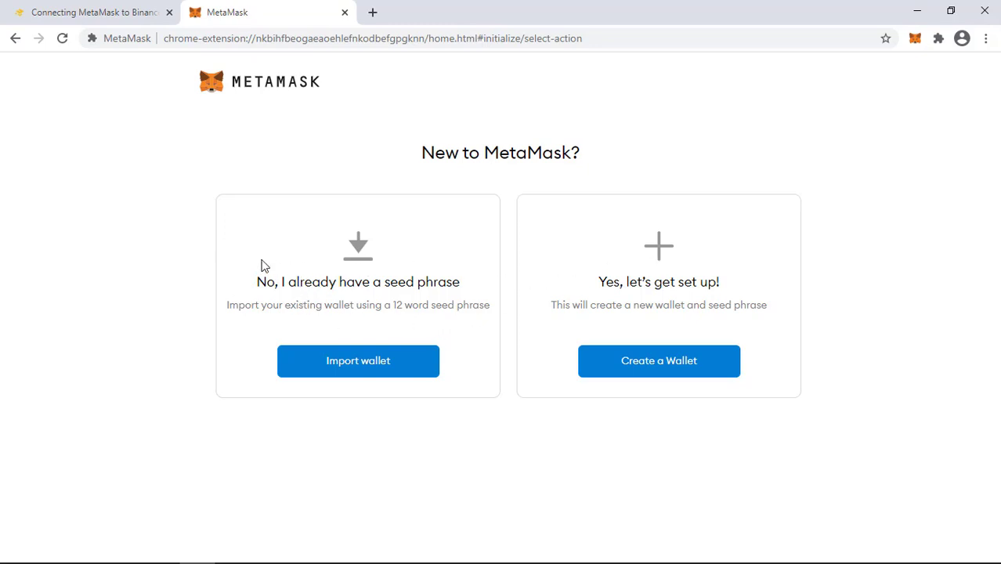
{"action": "left_click", "coordinate": [311, 362]}
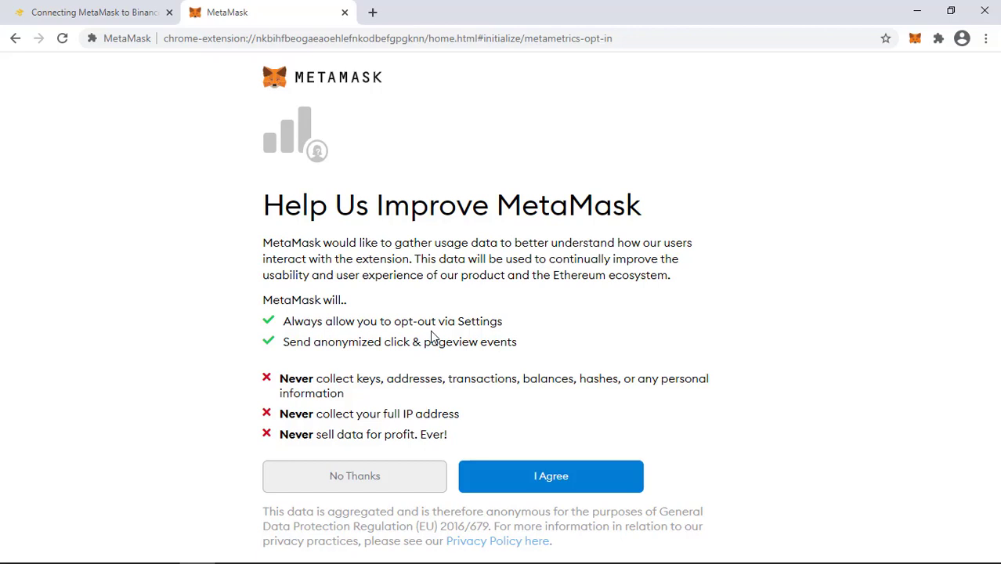
{"action": "left_click", "coordinate": [546, 487]}
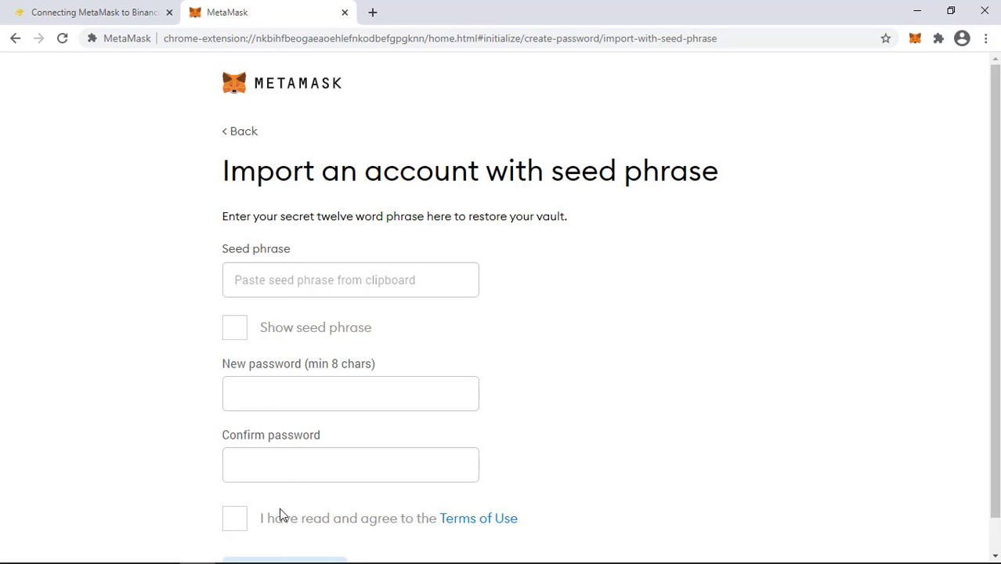
{"action": "scroll", "coordinate": [306, 447], "scroll_direction": "down", "scroll_amount": 1}
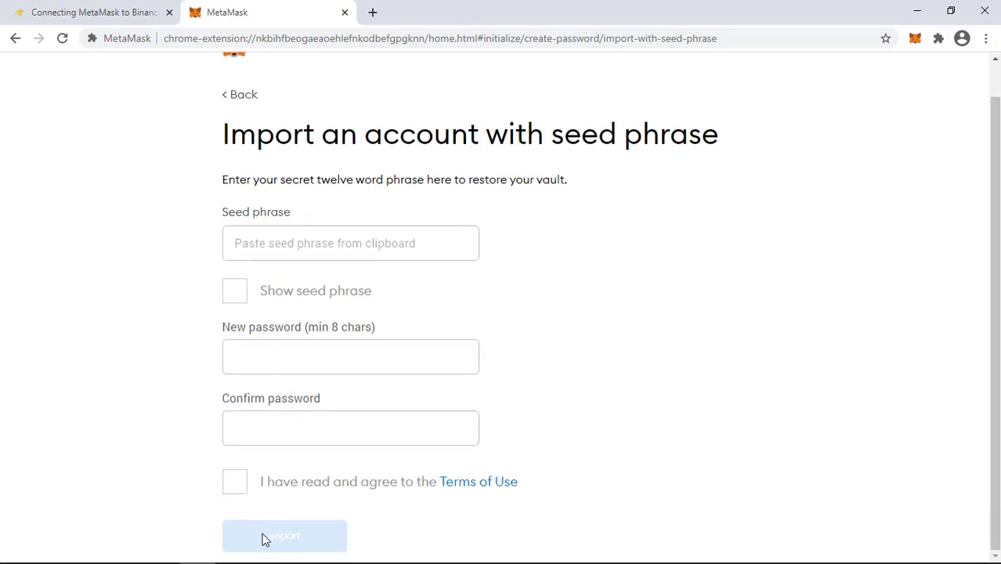
{"action": "left_click", "coordinate": [238, 98]}
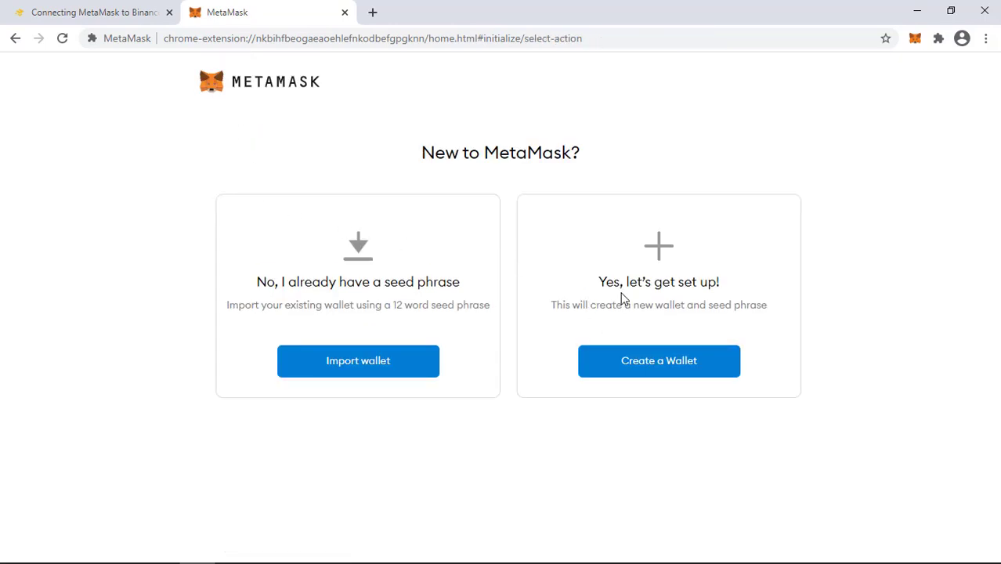
Create a new wallet, agreeing to share usage data, entering and confirming the account password, and accepting the Terms of Use.
{"action": "left_click", "coordinate": [647, 361]}
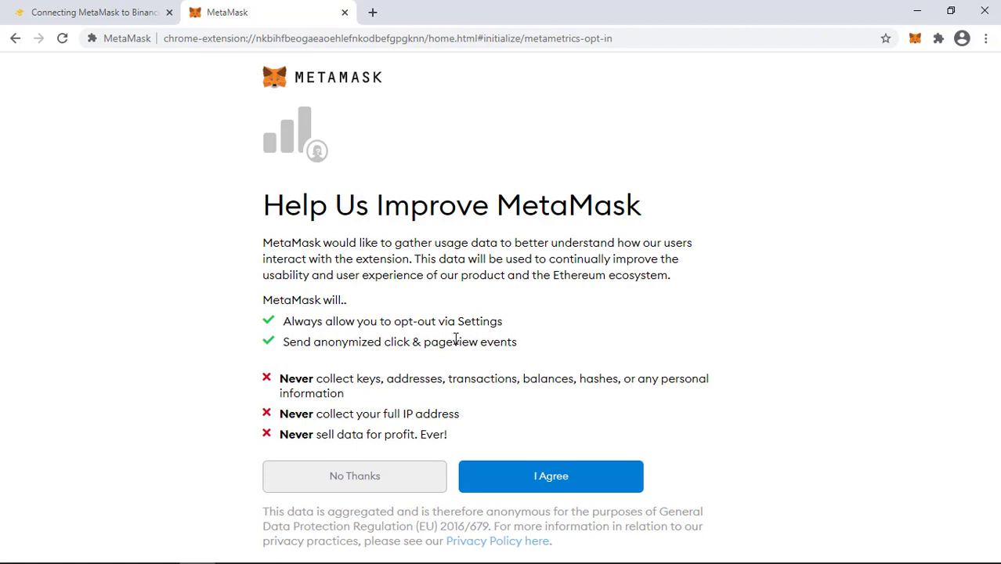
{"action": "left_click", "coordinate": [552, 476]}
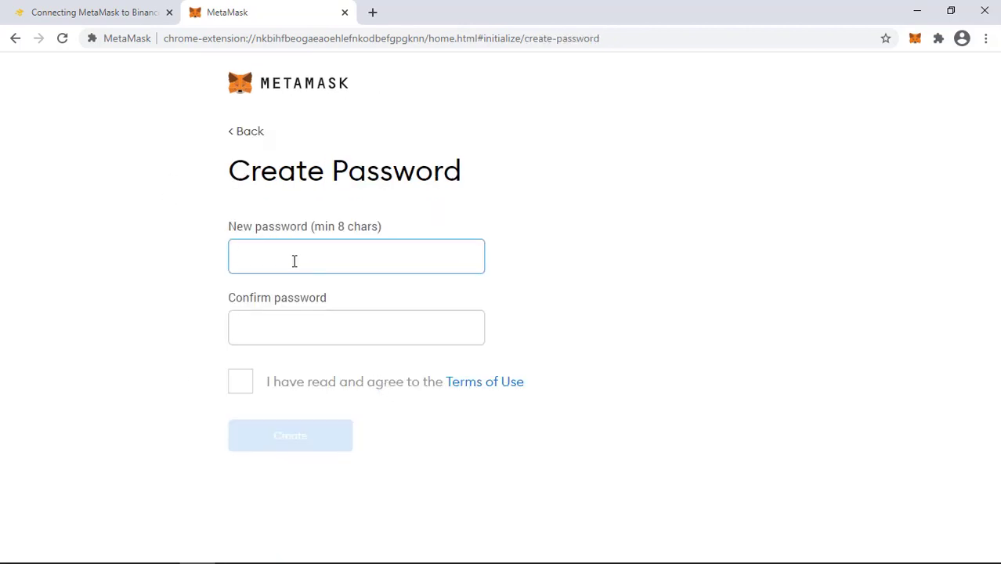
{"action": "type", "text": "••••••••••"}
{"action": "key", "text": "Tab"}
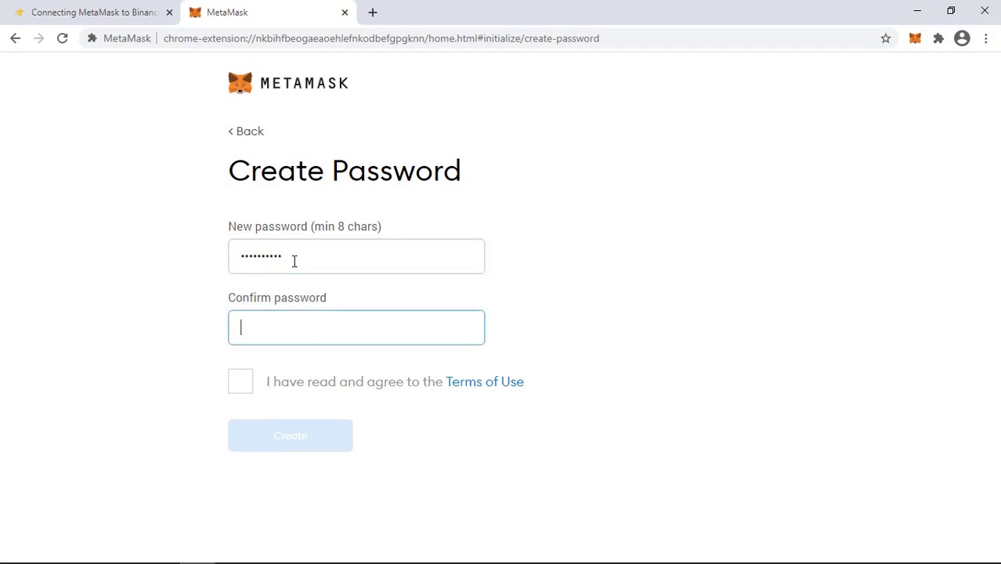
{"action": "type", "text": "••••••••••"}
{"action": "left_click", "coordinate": [236, 388]}
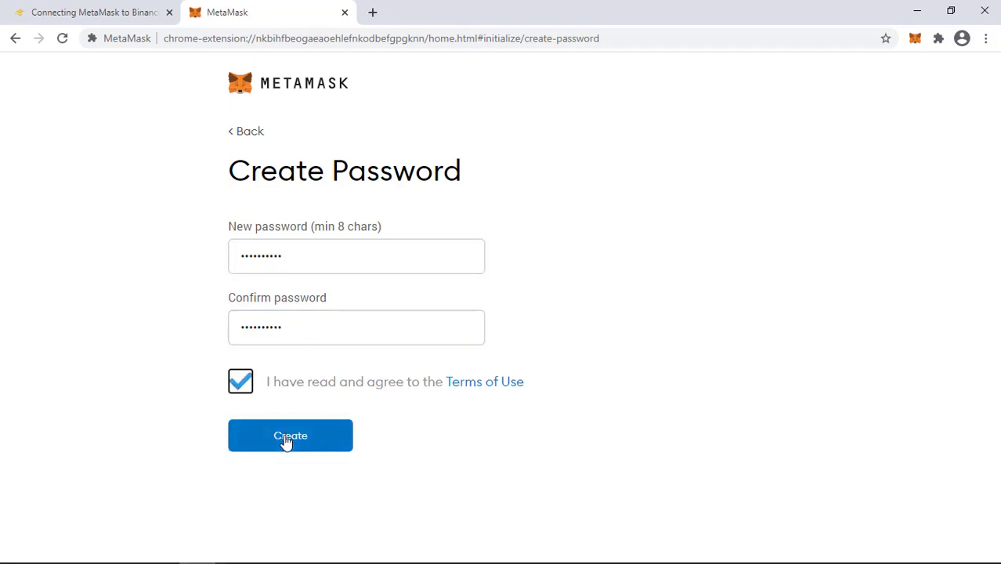
{"action": "left_click", "coordinate": [286, 441]}
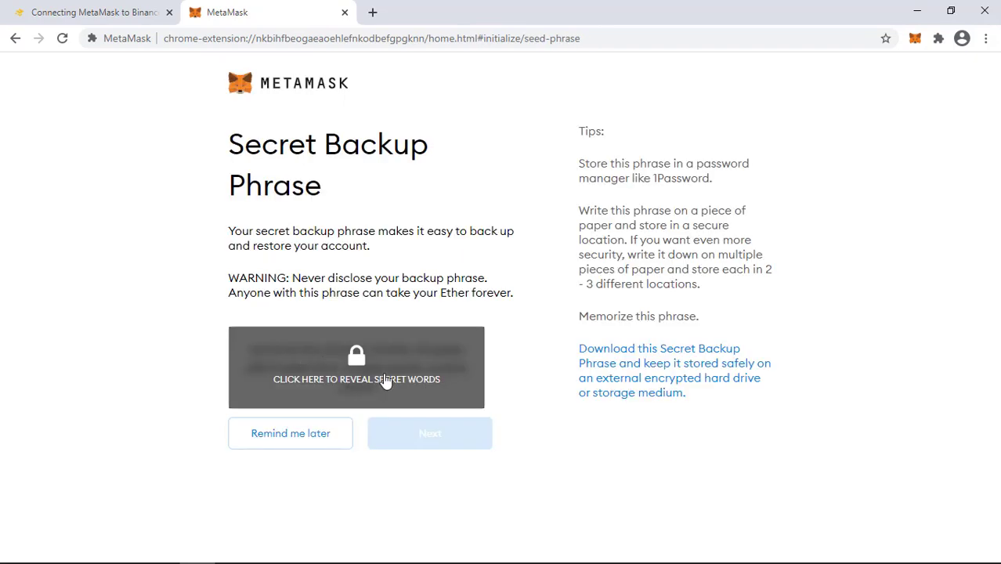
Reveal the secret backup phrase, postpone its confirmation with a reminder, and dismiss the token swapping announcement.
{"action": "left_click", "coordinate": [347, 368]}
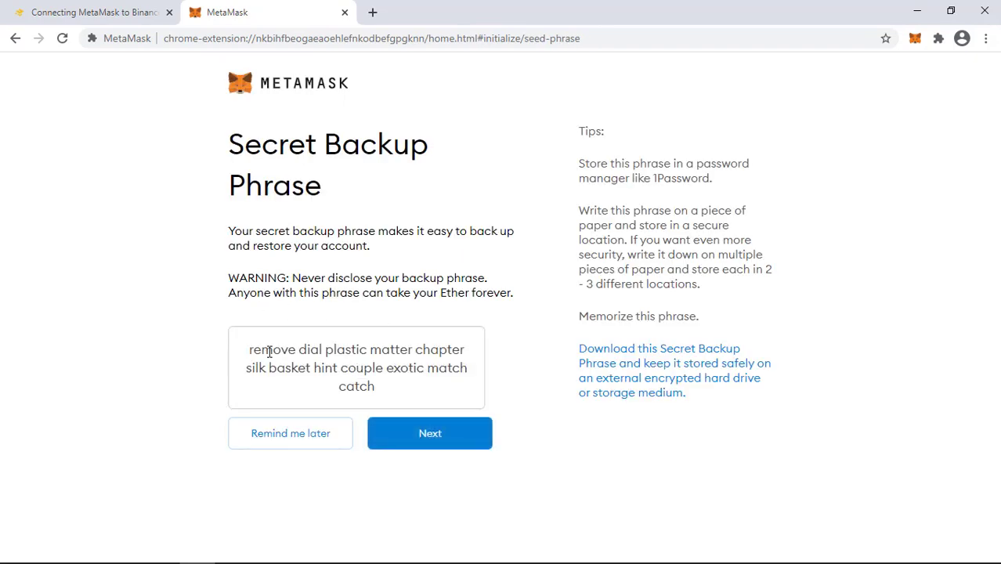
{"action": "left_click", "coordinate": [290, 443]}
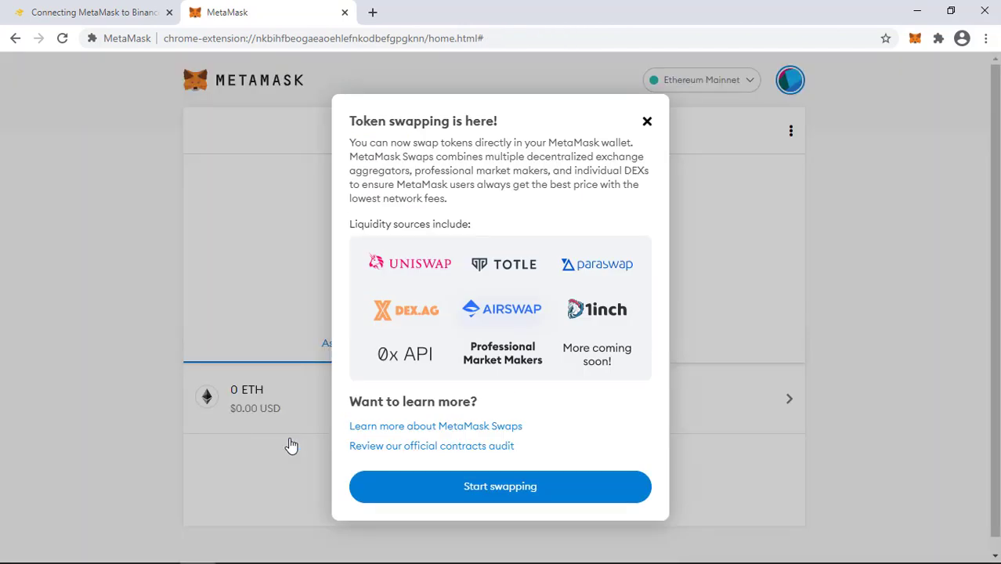
{"action": "left_click", "coordinate": [647, 121]}
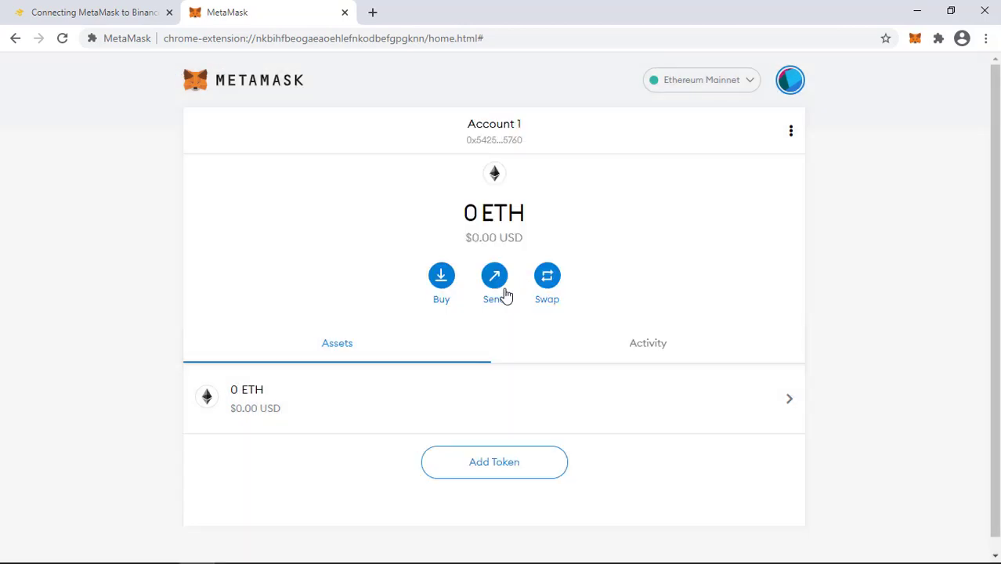
Review the wallet's network list and the Binance Academy article's Mainnet parameters for connecting MetaMask to Binance Smart Chain.
{"action": "left_click", "coordinate": [695, 86]}
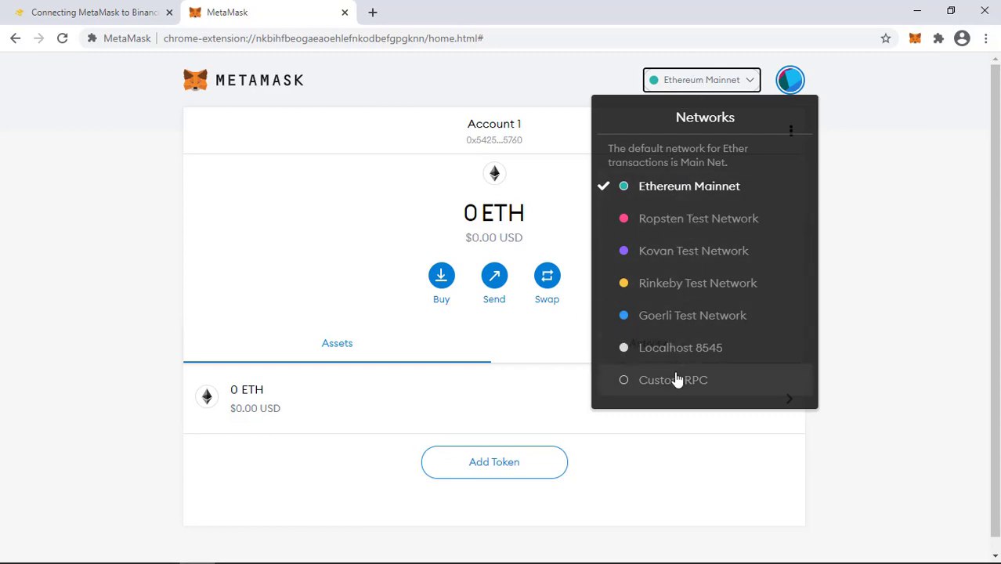
{"action": "left_click", "coordinate": [878, 286]}
{"action": "left_click", "coordinate": [127, 22]}
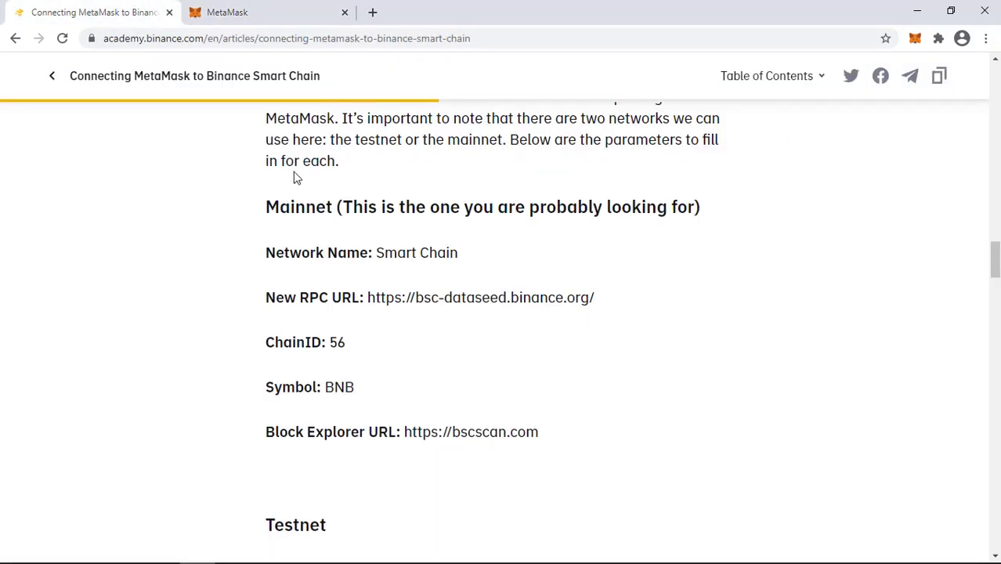
{"action": "scroll", "coordinate": [419, 246], "scroll_direction": "up", "scroll_amount": 10}
{"action": "scroll", "coordinate": [427, 226], "scroll_direction": "up", "scroll_amount": 15}
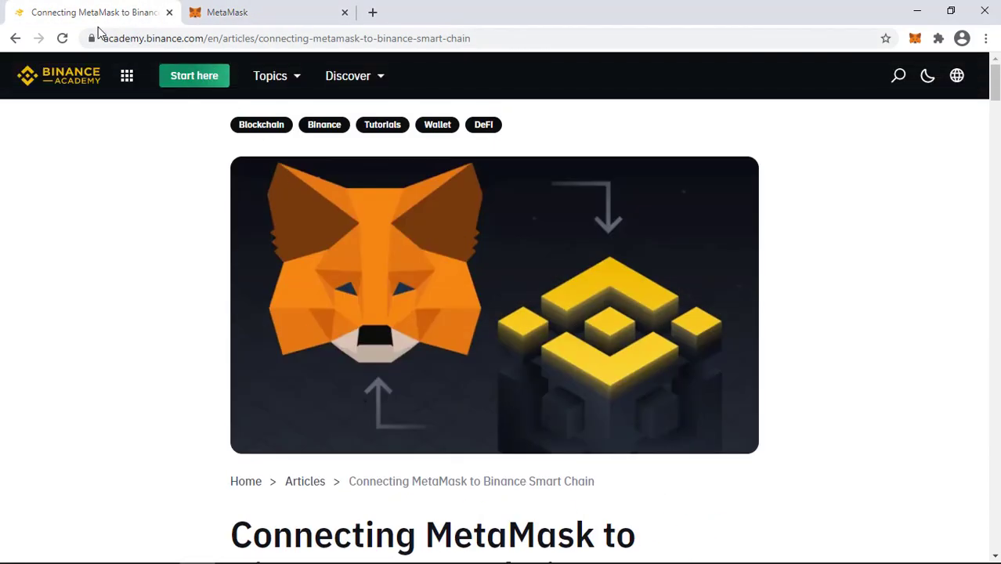
{"action": "scroll", "coordinate": [548, 258], "scroll_direction": "down", "scroll_amount": 5}
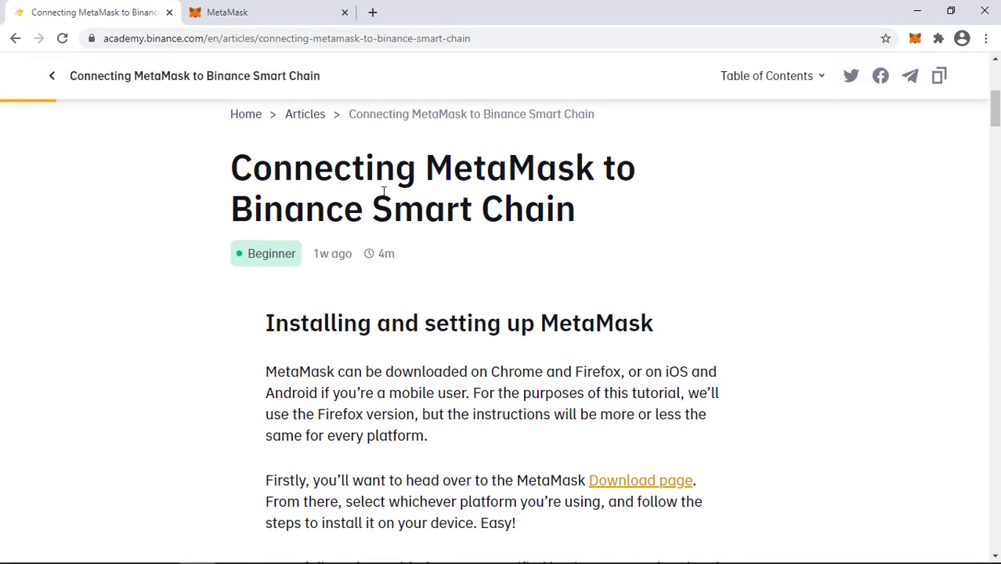
{"action": "scroll", "coordinate": [409, 313], "scroll_direction": "down", "scroll_amount": 10}
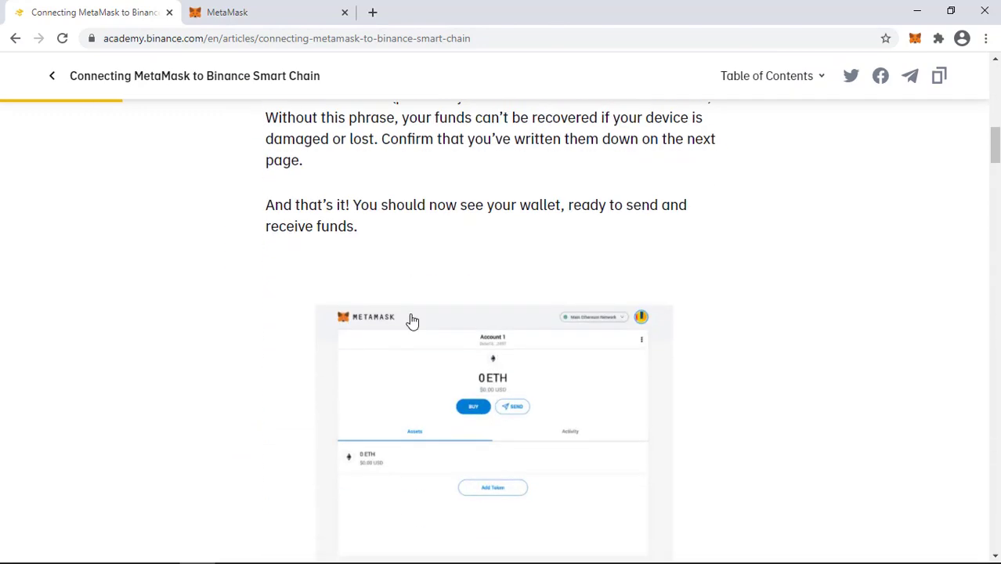
{"action": "scroll", "coordinate": [416, 324], "scroll_direction": "down", "scroll_amount": 15}
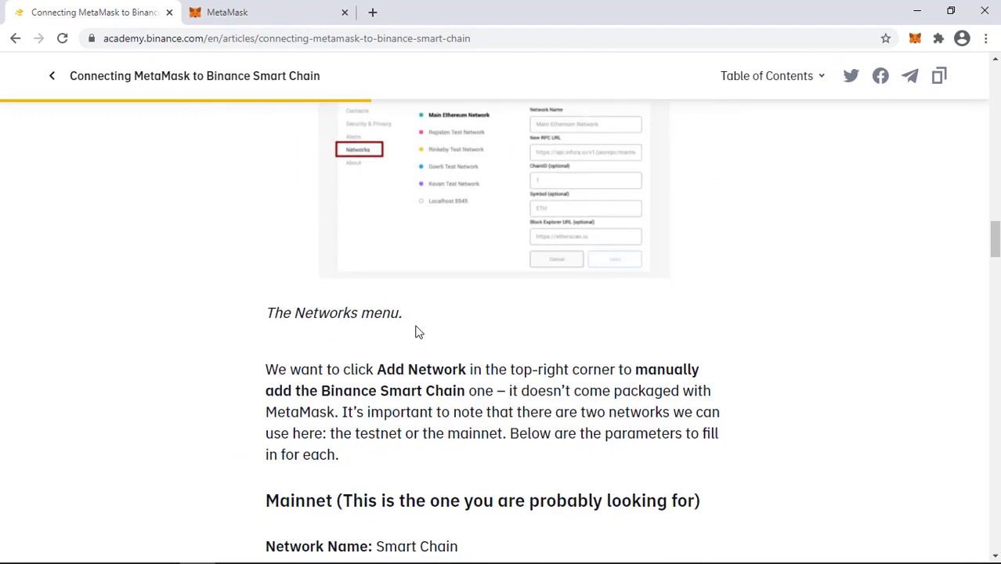
{"action": "scroll", "coordinate": [417, 326], "scroll_direction": "down", "scroll_amount": 1}
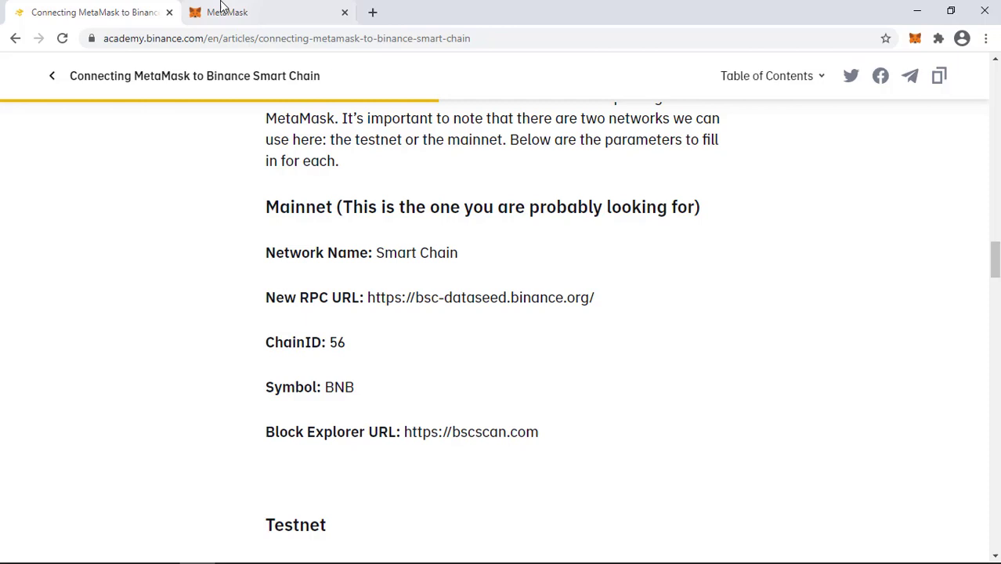
{"action": "left_click", "coordinate": [266, 16]}
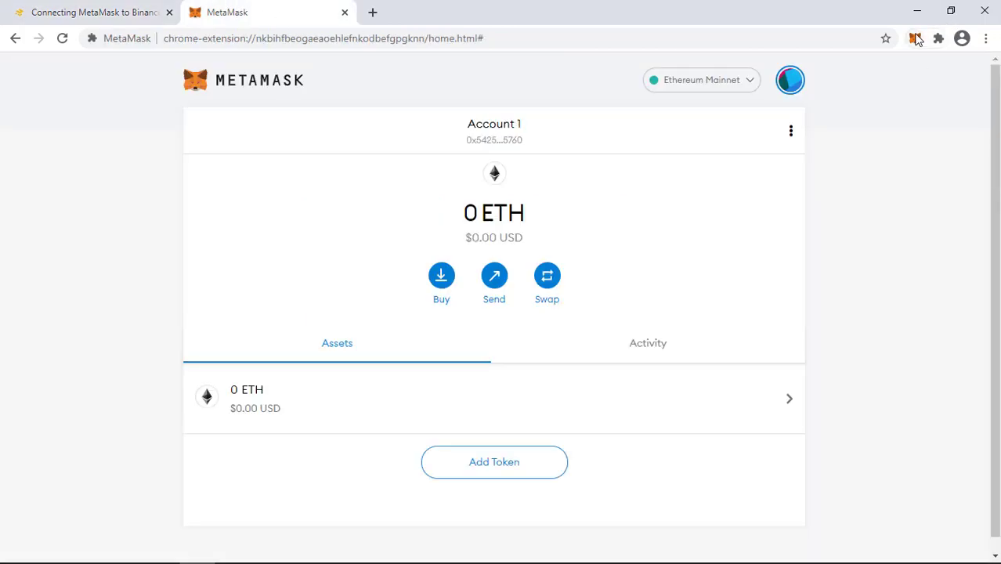
Open a blank new network form in MetaMask's network settings.
{"action": "left_click", "coordinate": [793, 78]}
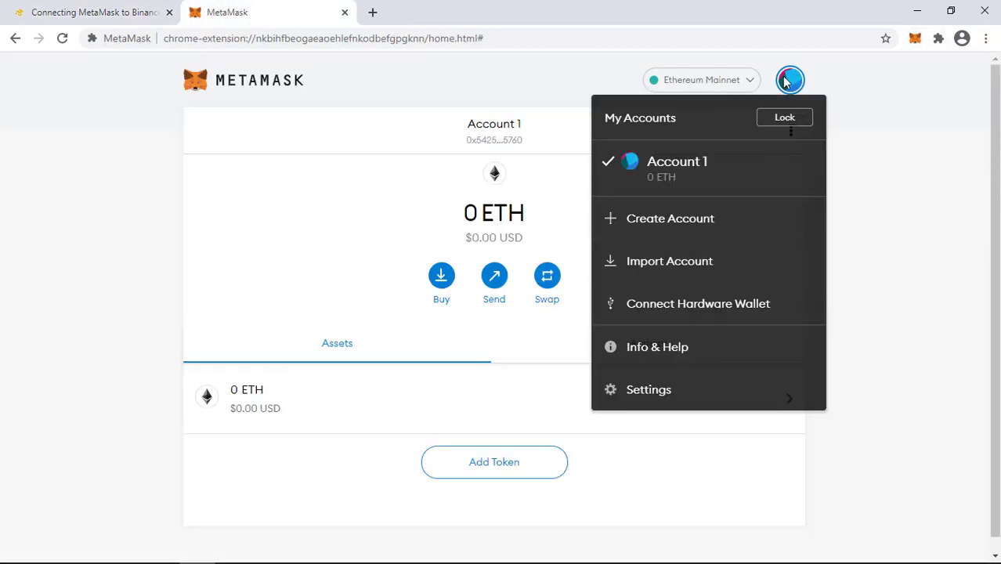
{"action": "left_click", "coordinate": [644, 390]}
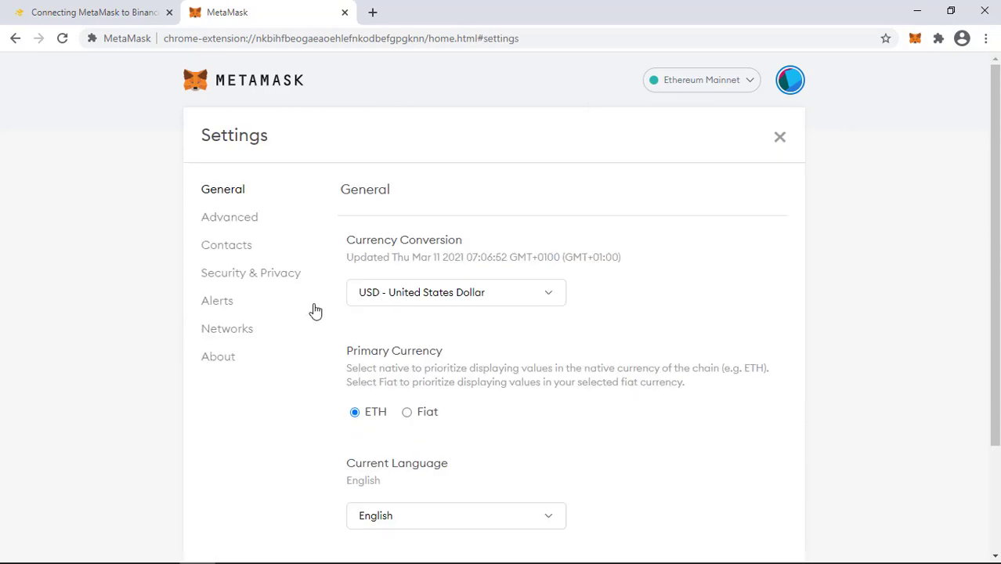
{"action": "left_click", "coordinate": [243, 333]}
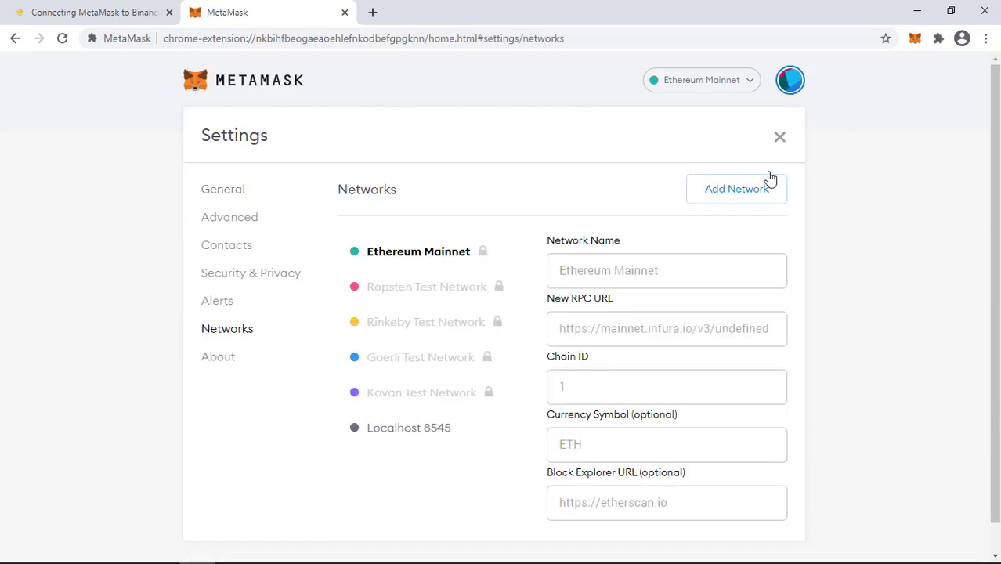
{"action": "left_click", "coordinate": [729, 195]}
{"action": "scroll", "coordinate": [648, 313], "scroll_direction": "down", "scroll_amount": 1}
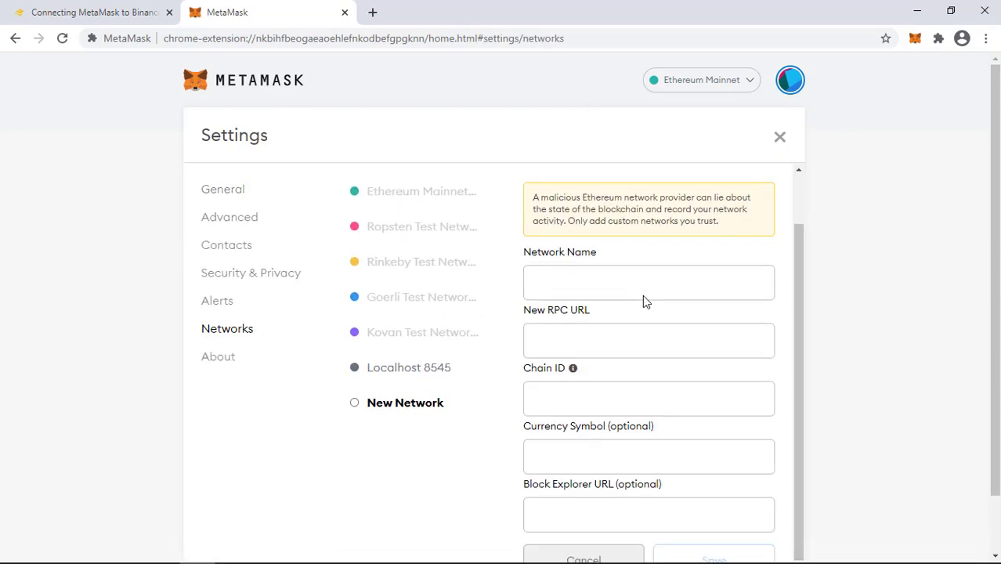
{"action": "scroll", "coordinate": [559, 280], "scroll_direction": "down", "scroll_amount": 1}
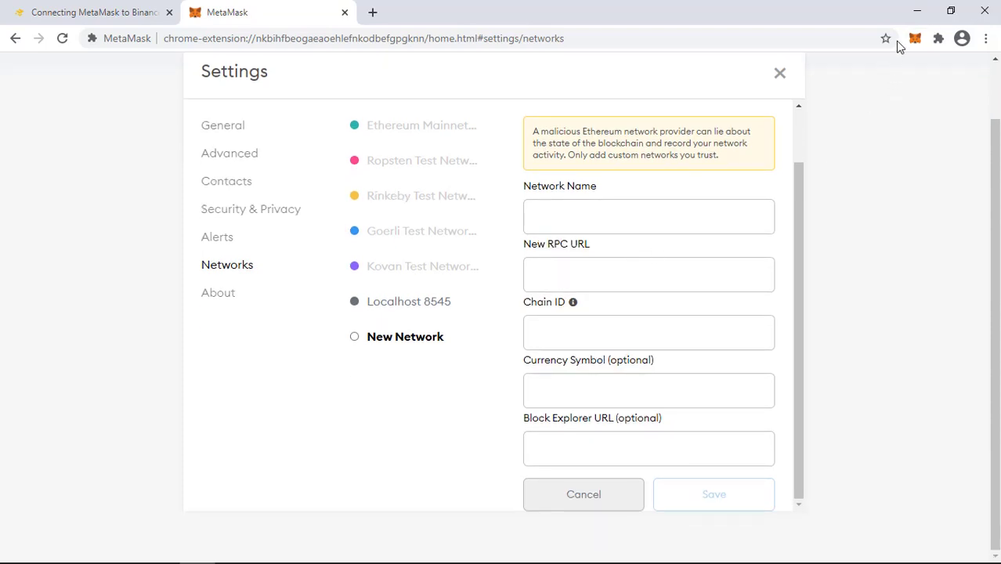
Split MetaMask into its own window beside the Binance Academy article, showing the Mainnet parameters and the full network form.
{"action": "left_click", "coordinate": [946, 22]}
{"action": "left_click_drag", "start_coordinate": [232, 18], "coordinate": [775, 26]}
{"action": "scroll", "coordinate": [274, 205], "scroll_direction": "down", "scroll_amount": 3}
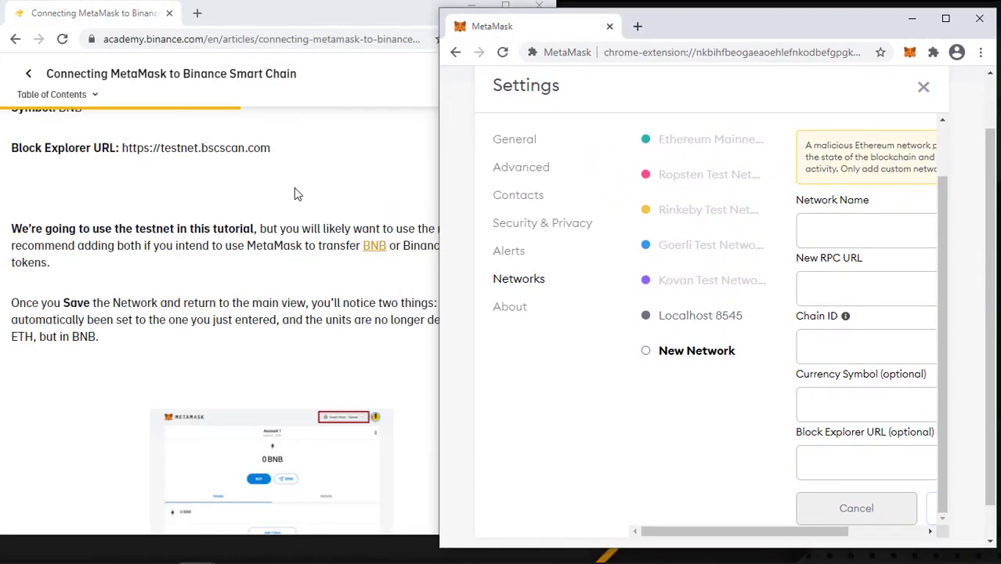
{"action": "left_click", "coordinate": [296, 193]}
{"action": "left_click_drag", "start_coordinate": [549, 239], "coordinate": [558, 206]}
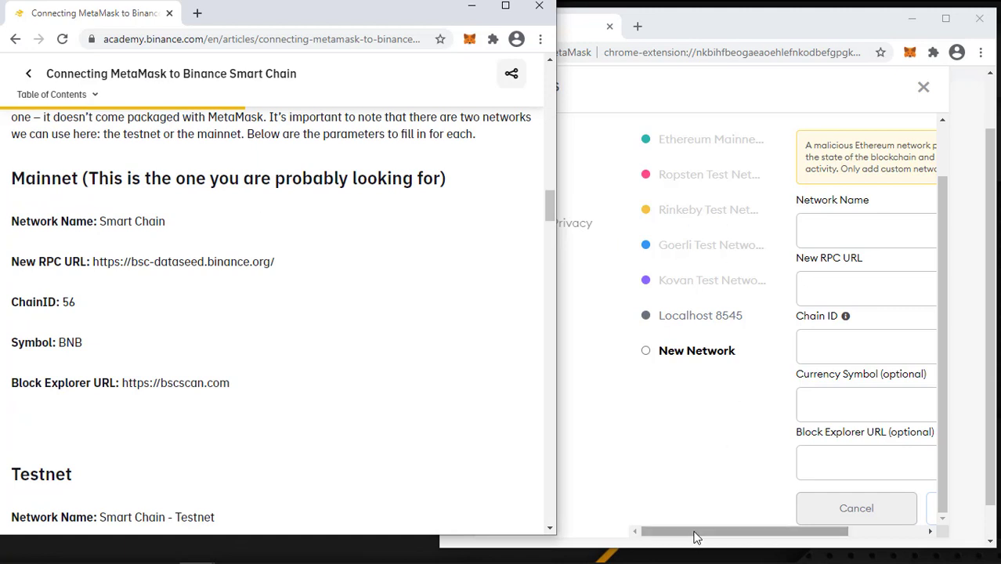
{"action": "left_click_drag", "start_coordinate": [695, 532], "coordinate": [836, 533]}
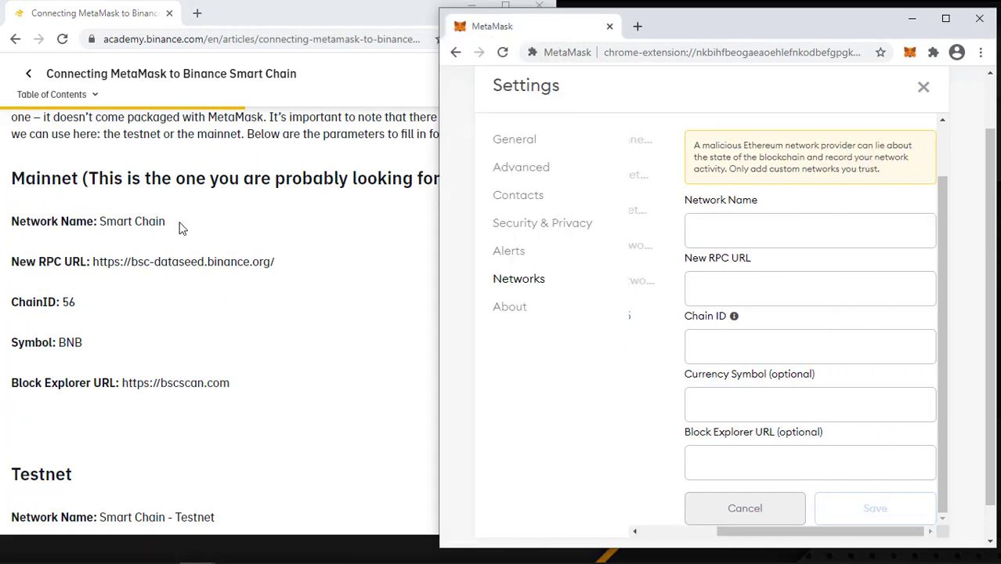
{"action": "left_click_drag", "start_coordinate": [166, 223], "coordinate": [104, 225]}
{"action": "key", "text": "ctrl+c"}
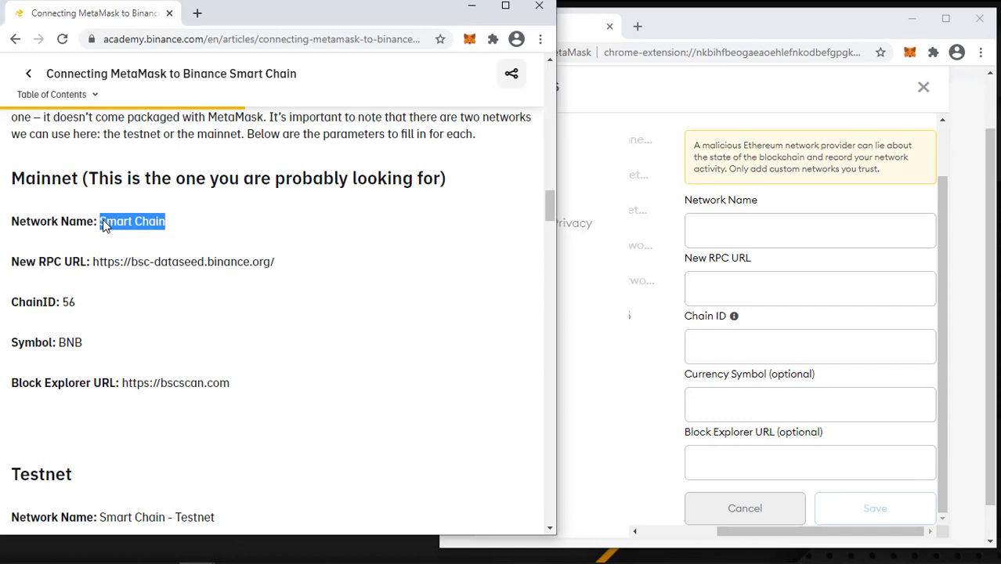
{"action": "left_click", "coordinate": [774, 233]}
{"action": "key", "text": "ctrl+v"}
{"action": "left_click_drag", "start_coordinate": [293, 267], "coordinate": [93, 260]}
{"action": "key", "text": "ctrl+c"}
{"action": "left_click", "coordinate": [783, 288]}
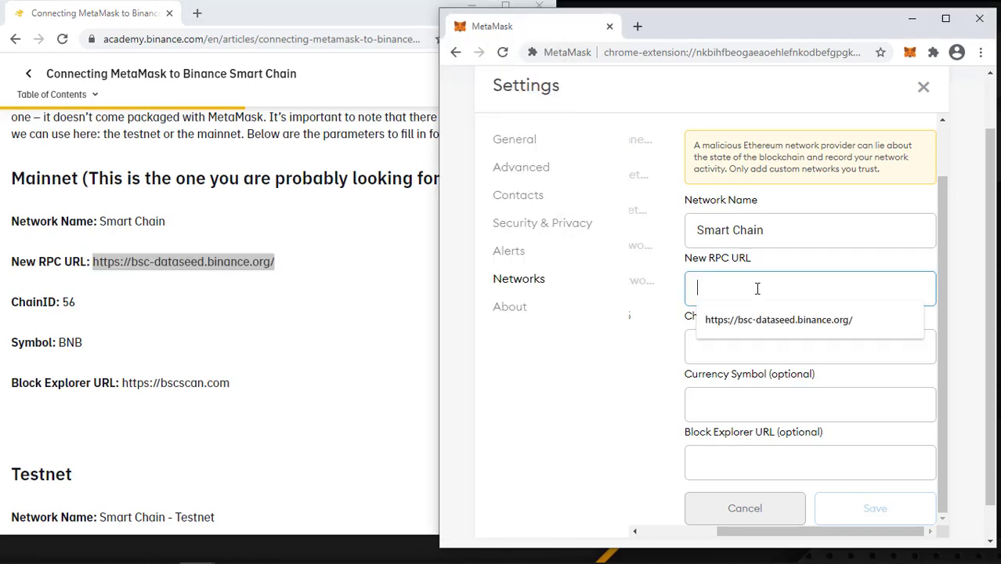
{"action": "key", "text": "ctrl+v"}
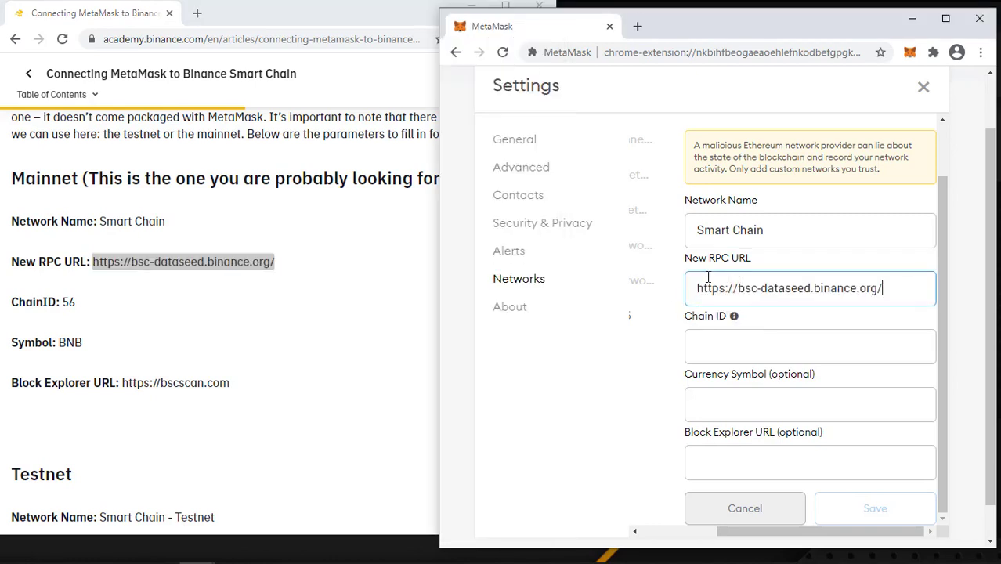
Set the new network's chain ID to 56 and its currency symbol to BNB.
{"action": "left_click", "coordinate": [713, 353]}
{"action": "type", "text": "56"}
{"action": "key", "text": "Tab"}
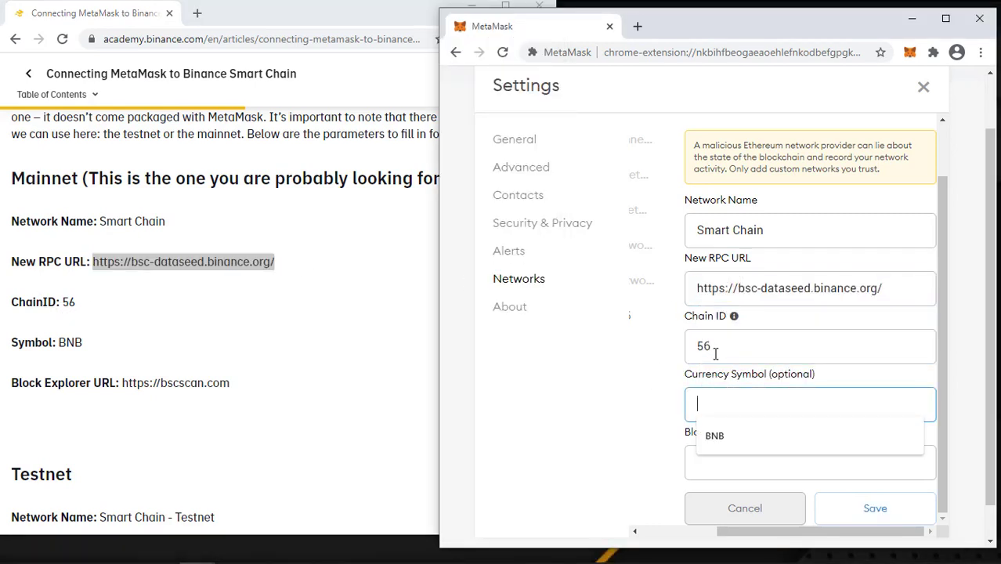
{"action": "type", "text": "BNB"}
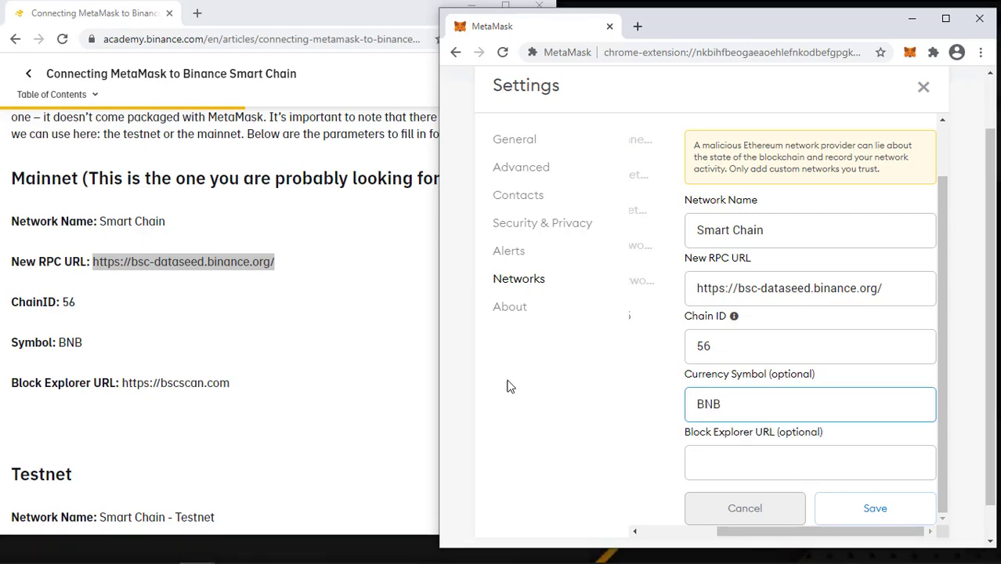
{"action": "left_click_drag", "start_coordinate": [233, 389], "coordinate": [127, 391]}
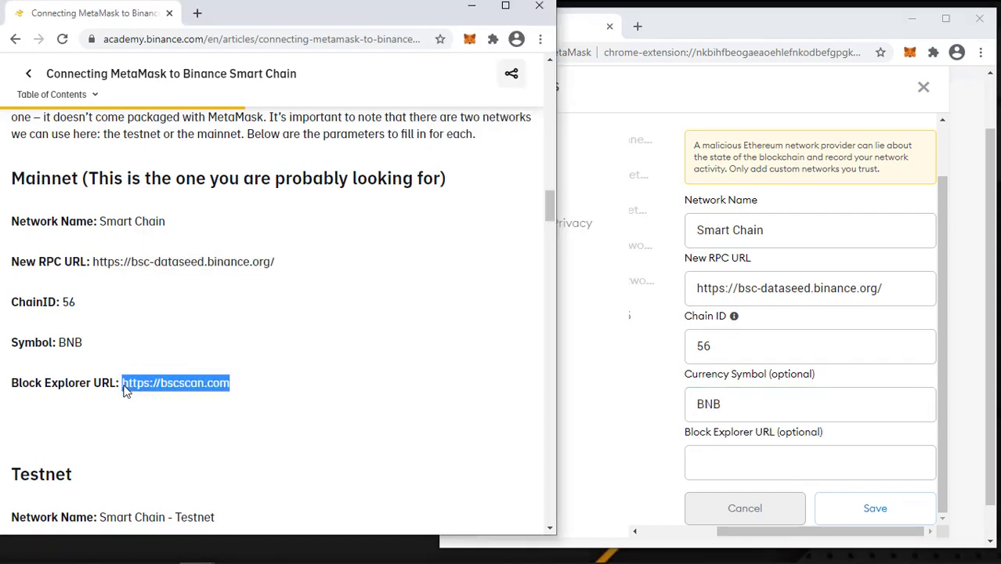
{"action": "left_click", "coordinate": [736, 466]}
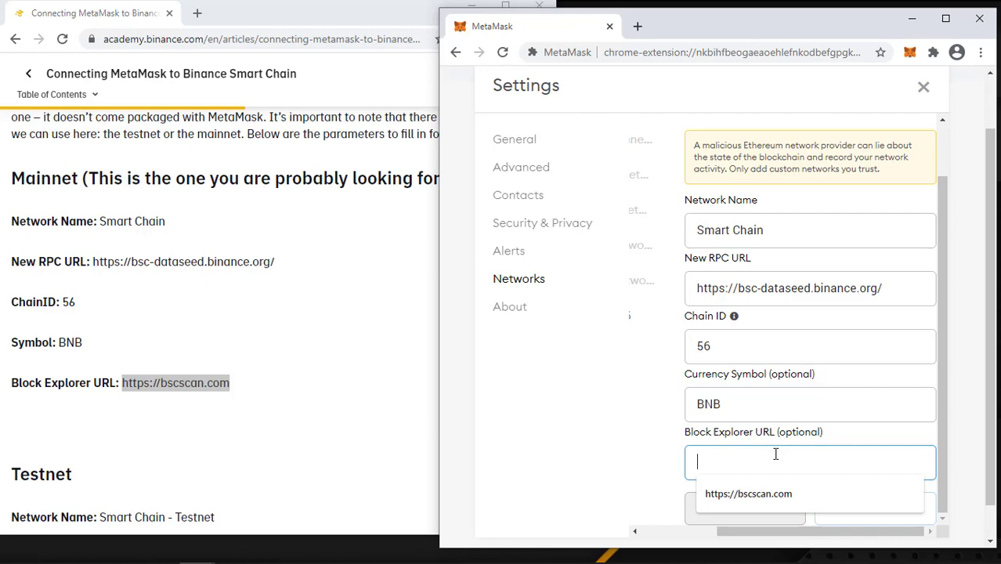
{"action": "key", "text": "ctrl+v"}
{"action": "left_click", "coordinate": [876, 515]}
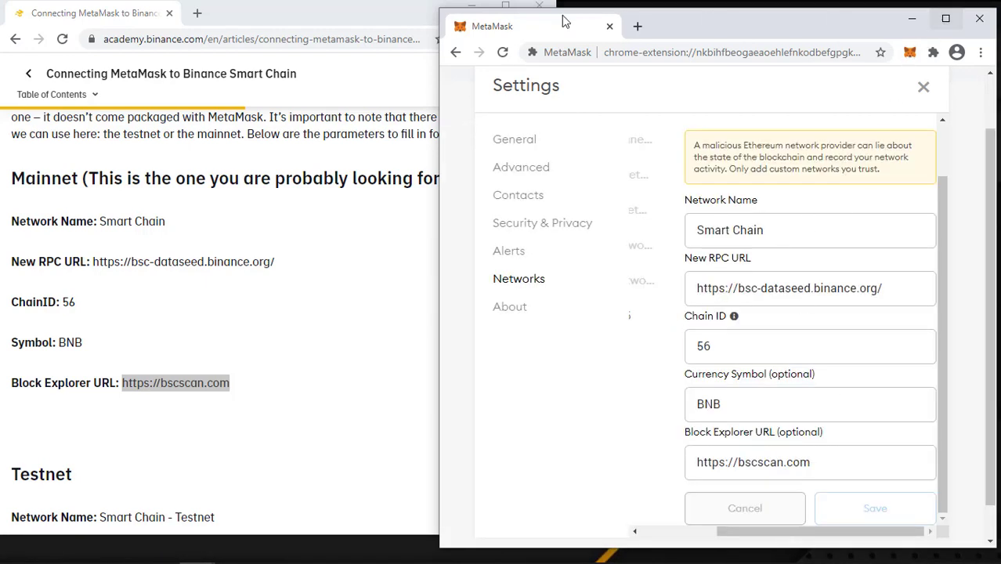
Merge the MetaMask tab back into the article's window, maximize it, and close the wallet's settings.
{"action": "left_click_drag", "start_coordinate": [565, 23], "coordinate": [264, 11]}
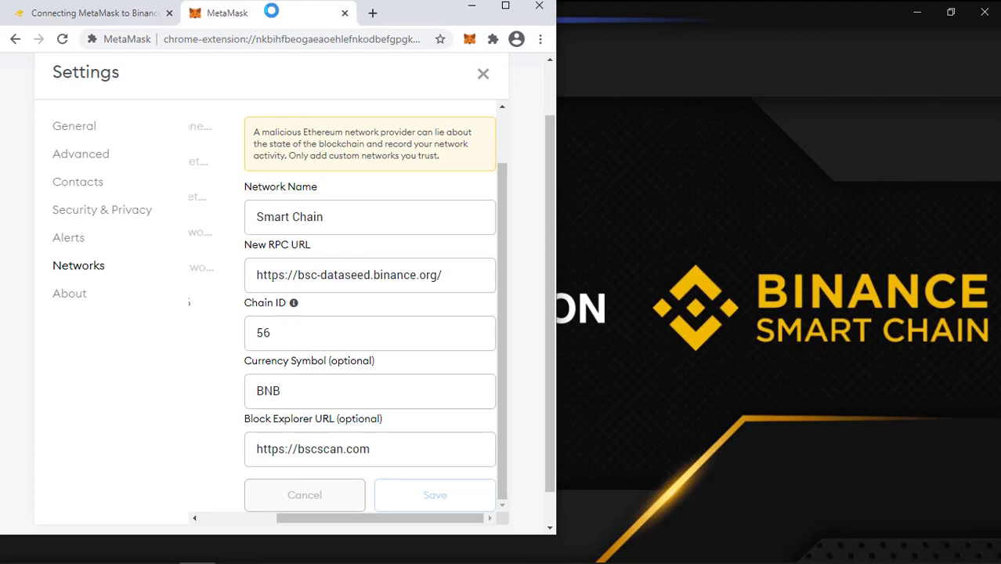
{"action": "left_click", "coordinate": [505, 6]}
{"action": "left_click", "coordinate": [775, 75]}
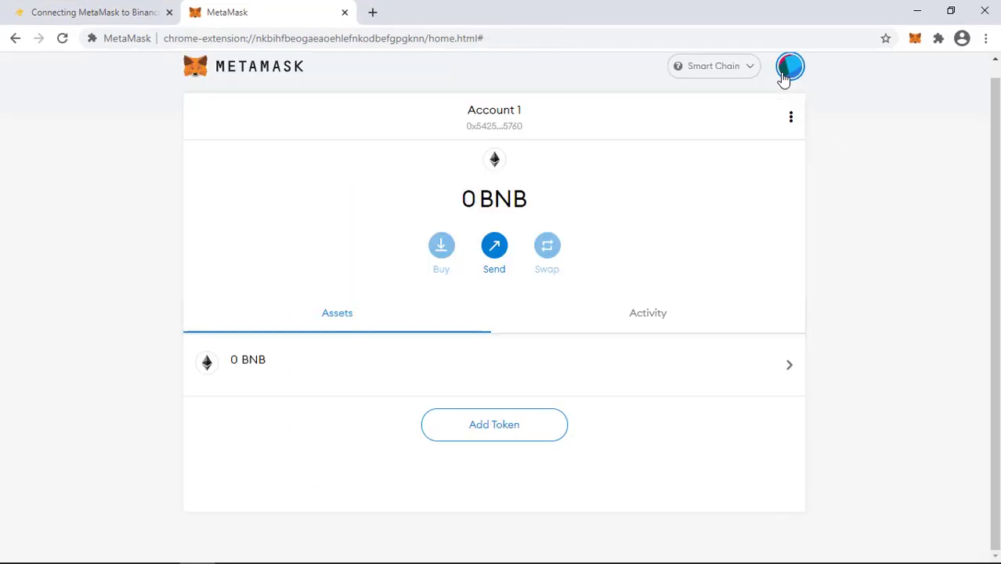
Review the wallet's network list and account menu, and the article's Networks instructions and Mainnet parameters.
{"action": "left_click", "coordinate": [715, 67]}
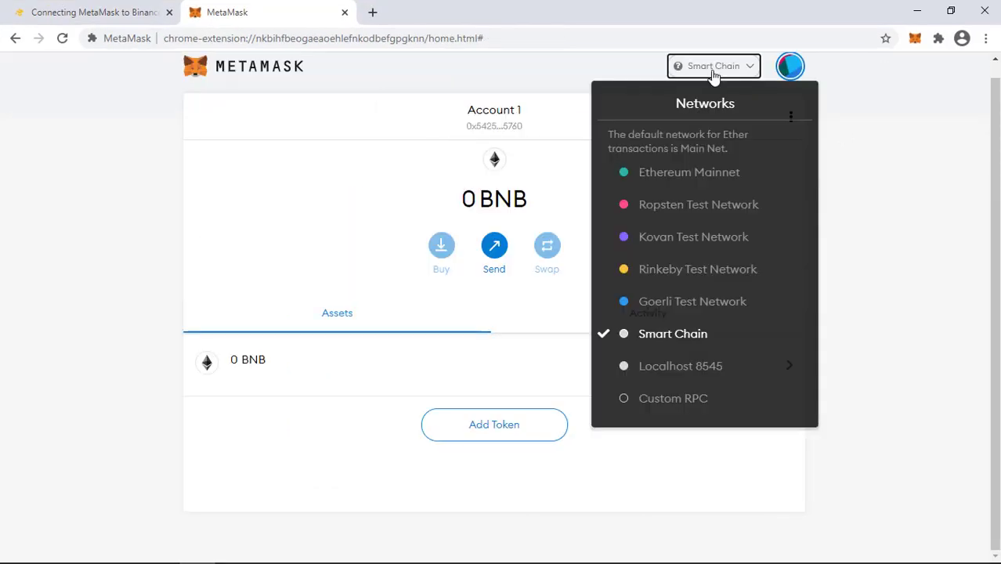
{"action": "left_click", "coordinate": [795, 68]}
{"action": "left_click", "coordinate": [798, 69]}
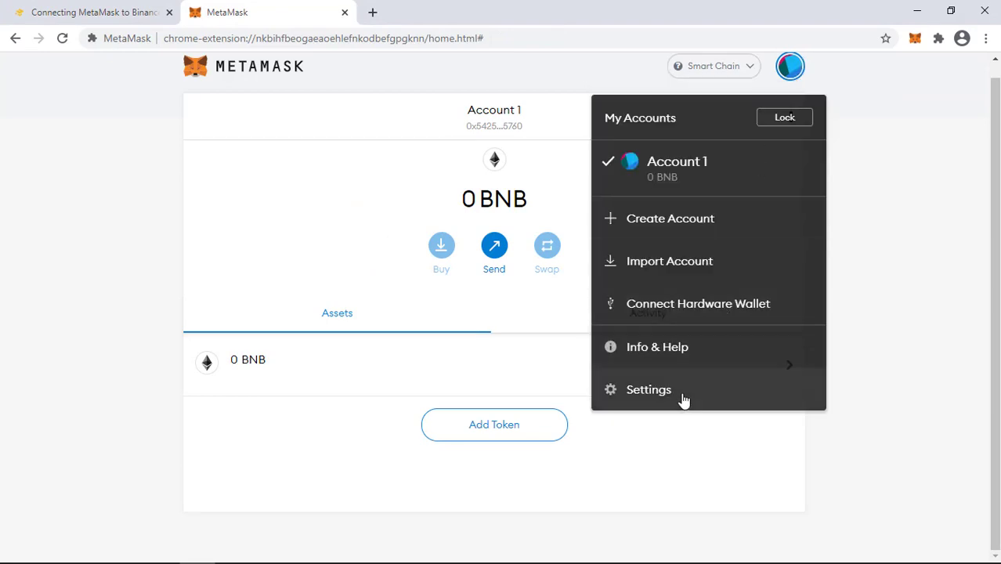
{"action": "left_click", "coordinate": [110, 18]}
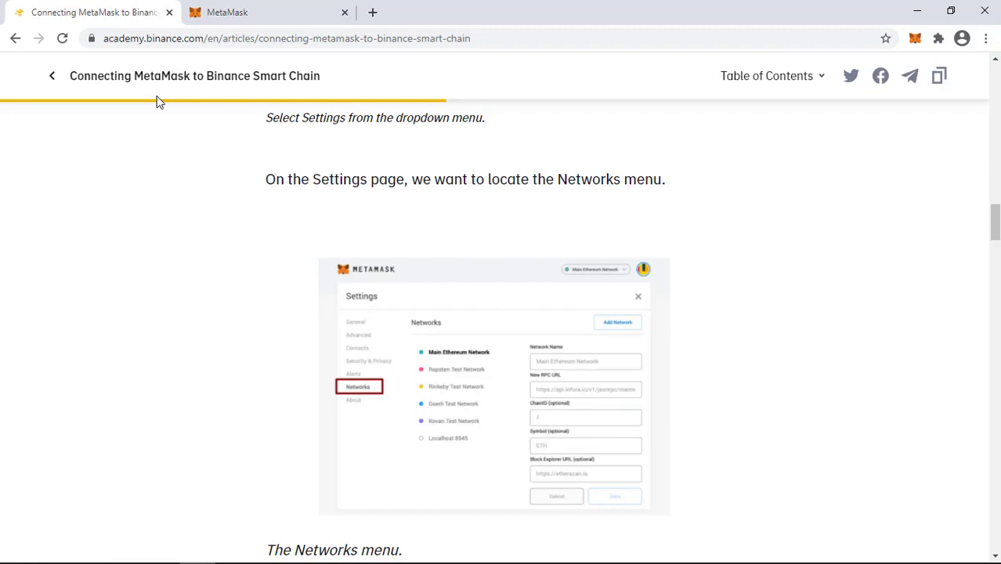
{"action": "scroll", "coordinate": [320, 288], "scroll_direction": "down", "scroll_amount": 4}
{"action": "scroll", "coordinate": [320, 288], "scroll_direction": "up", "scroll_amount": 6}
{"action": "scroll", "coordinate": [319, 288], "scroll_direction": "down", "scroll_amount": 7}
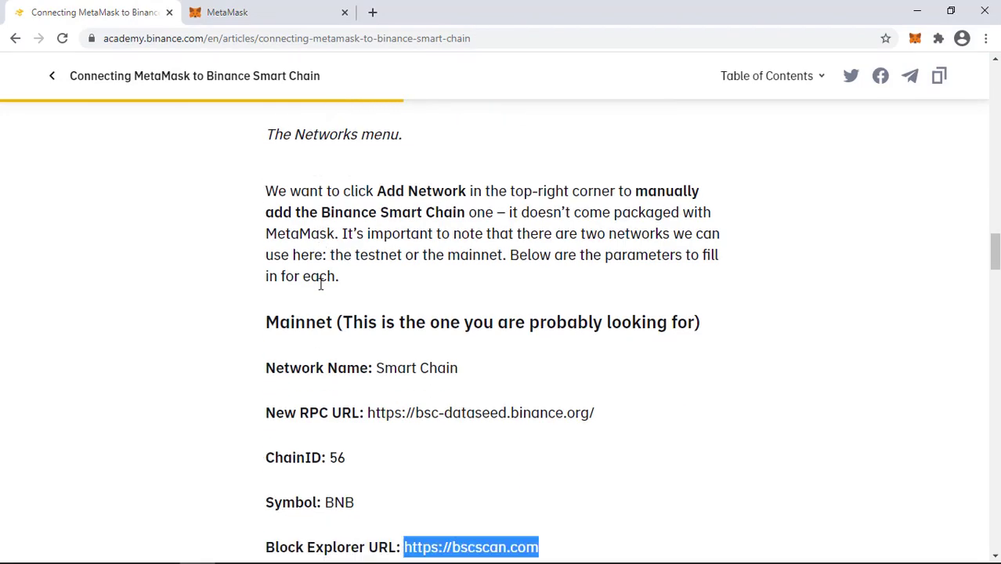
{"action": "left_click", "coordinate": [424, 419]}
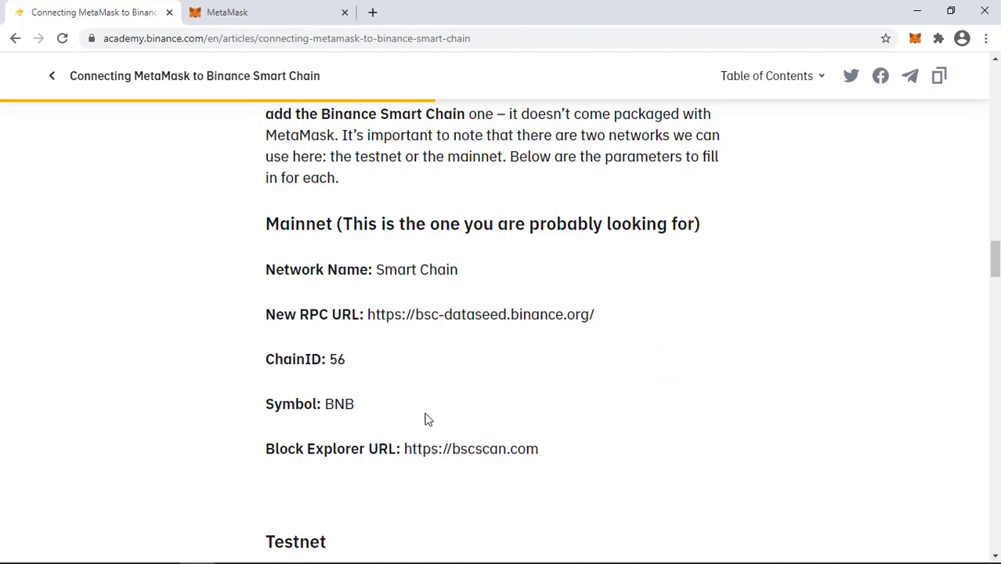
Switch the MetaMask wallet to Ethereum Mainnet and highlight its ETH balance.
{"action": "left_click", "coordinate": [256, 15]}
{"action": "left_click", "coordinate": [705, 65]}
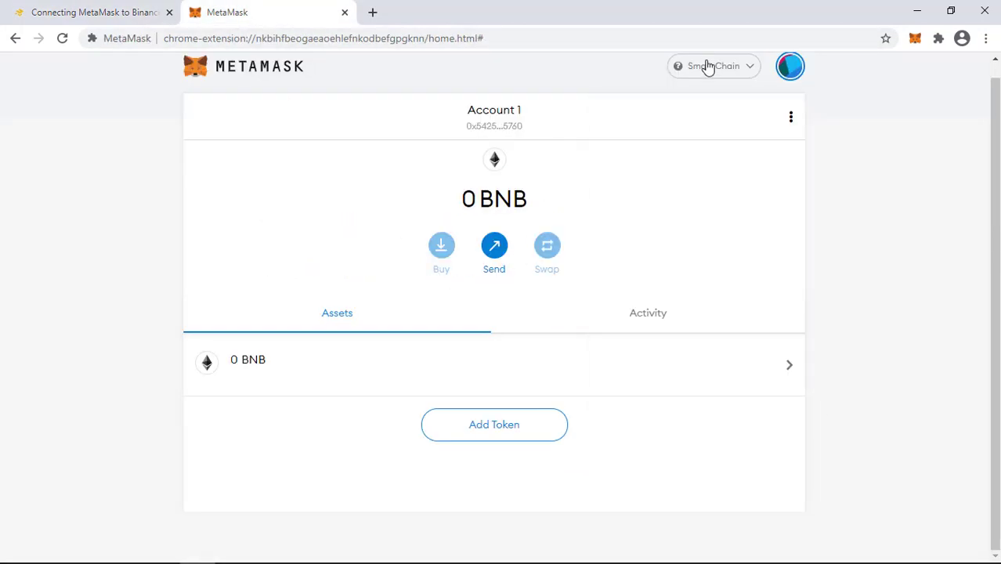
{"action": "left_click", "coordinate": [705, 65]}
{"action": "left_click", "coordinate": [647, 173]}
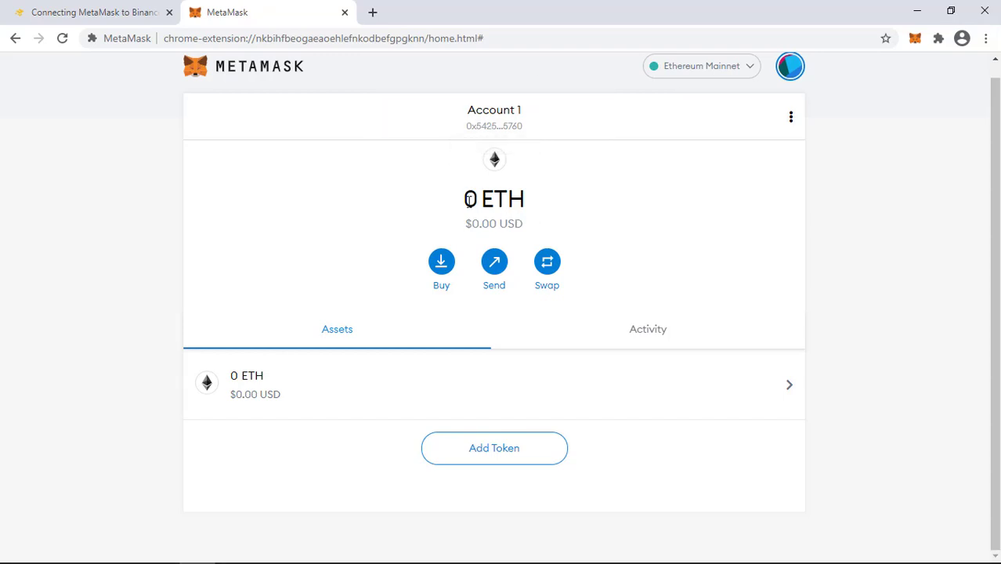
{"action": "left_click_drag", "start_coordinate": [479, 201], "coordinate": [536, 205]}
{"action": "left_click", "coordinate": [565, 210]}
Switch the wallet to the Smart Chain network and highlight its BNB balance.
{"action": "left_click", "coordinate": [704, 64]}
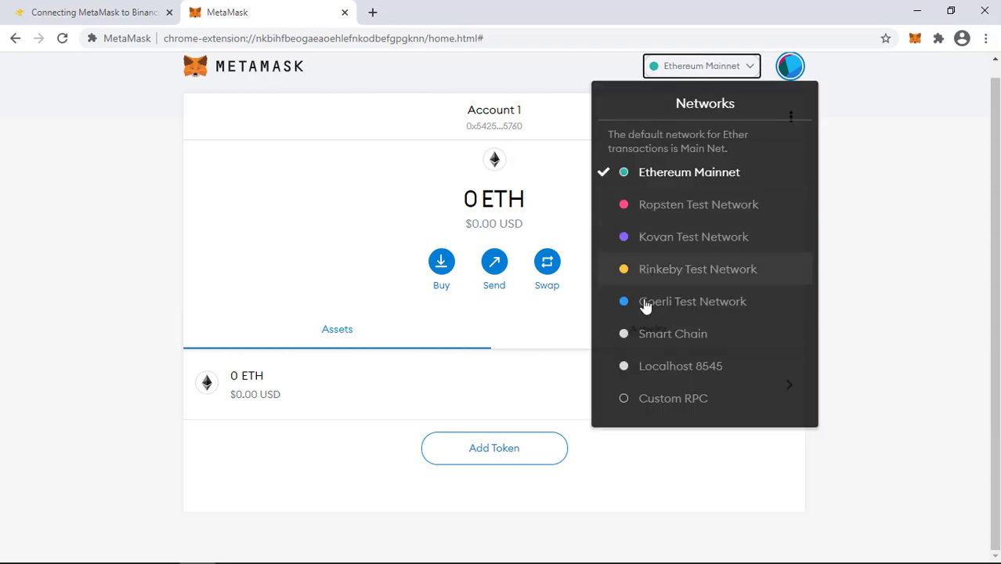
{"action": "left_click", "coordinate": [650, 333]}
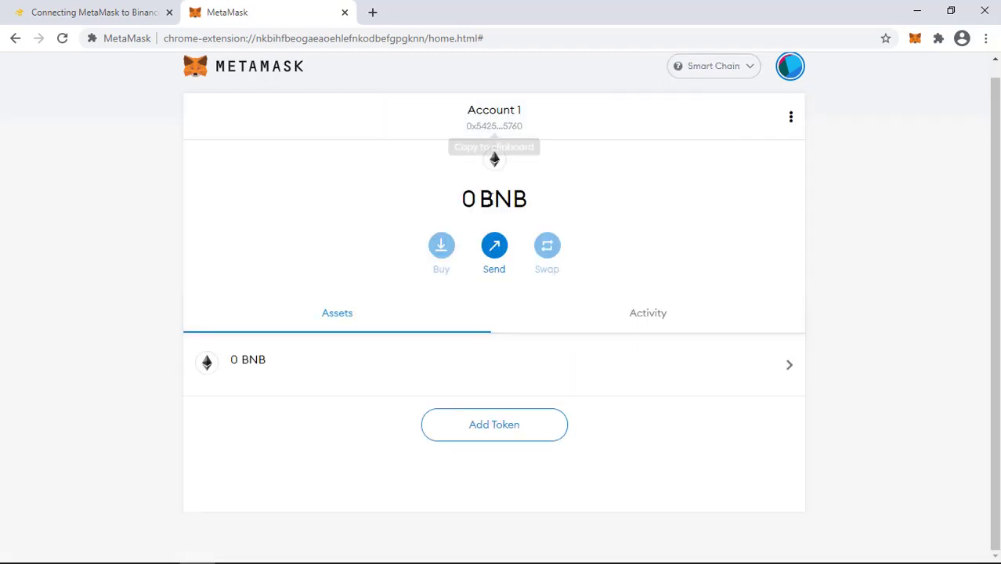
{"action": "left_click_drag", "start_coordinate": [461, 199], "coordinate": [550, 203]}
{"action": "left_click", "coordinate": [533, 206]}
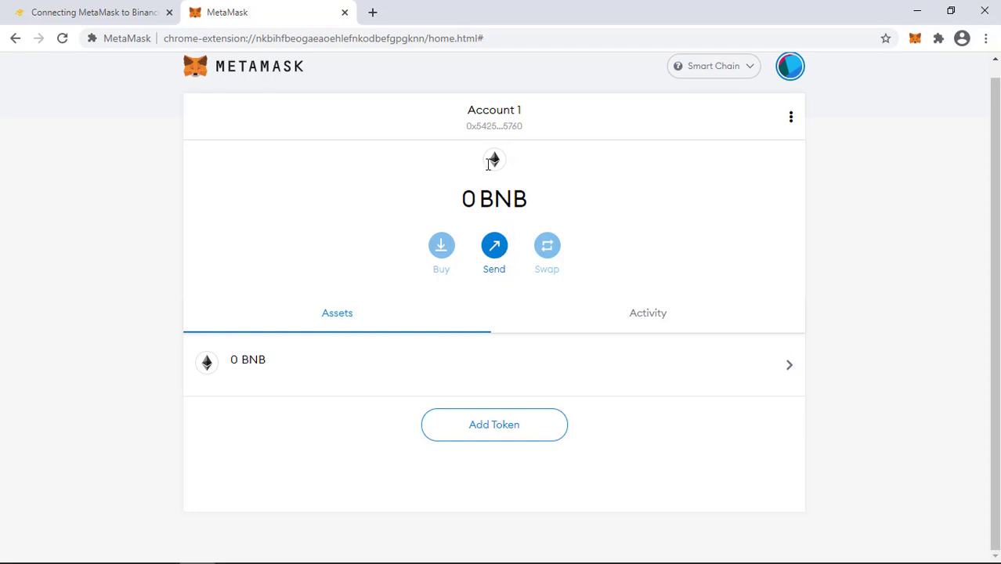
Copy the Account 1 wallet address and switch to the Binance withdrawal page in a maximized Firefox window.
{"action": "left_click", "coordinate": [479, 129]}
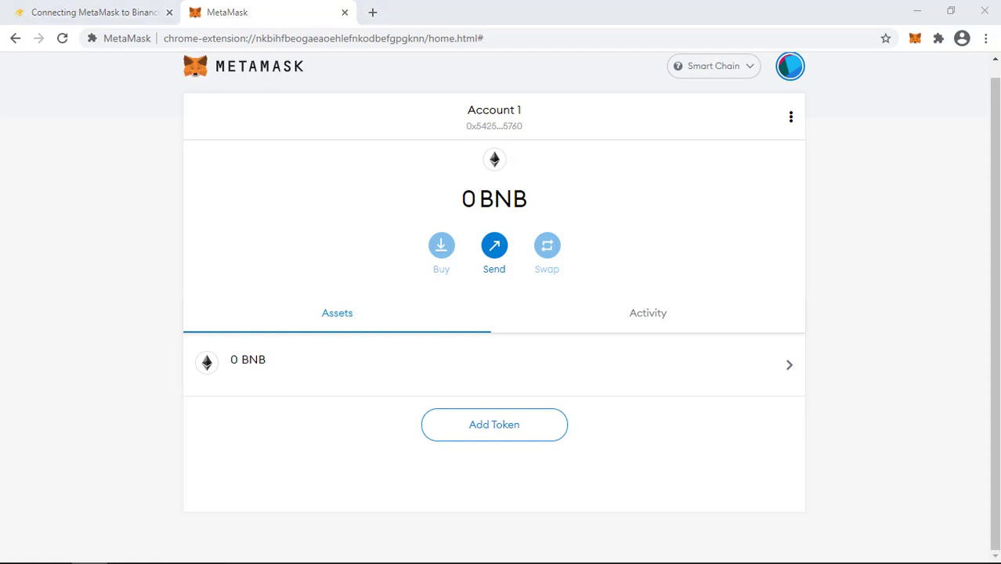
{"action": "left_click_drag", "start_coordinate": [0, 140], "coordinate": [419, 20]}
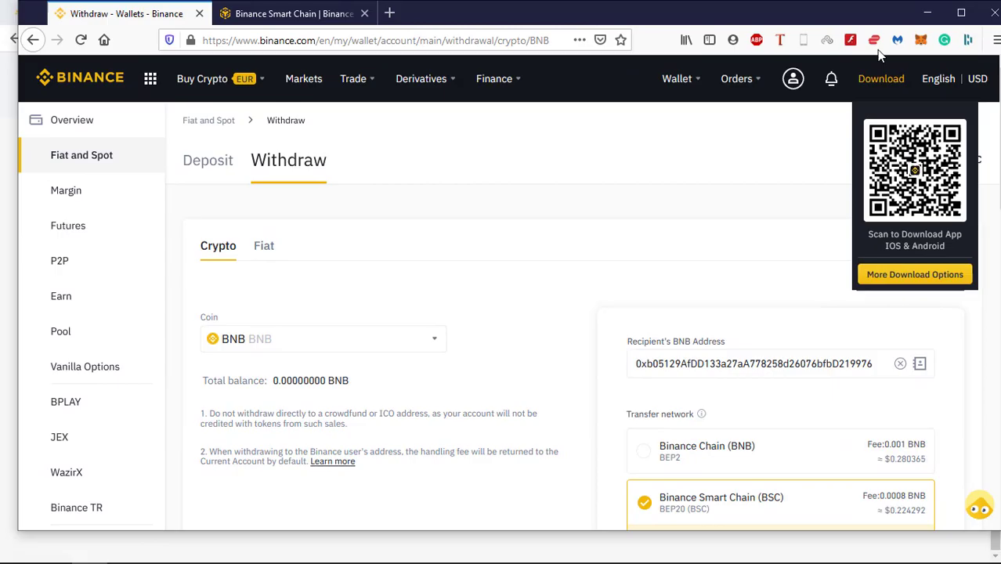
{"action": "left_click", "coordinate": [960, 13]}
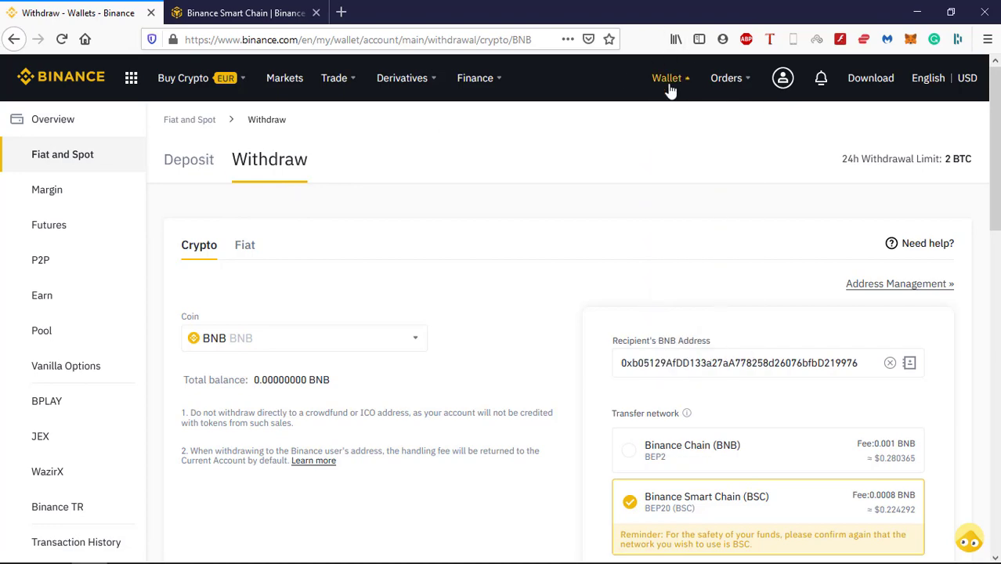
Examine the BNB withdrawal form's recipient address, transfer network options and amount section.
{"action": "mouse_move", "coordinate": [670, 87]}
{"action": "scroll", "coordinate": [306, 295], "scroll_direction": "down", "scroll_amount": 3}
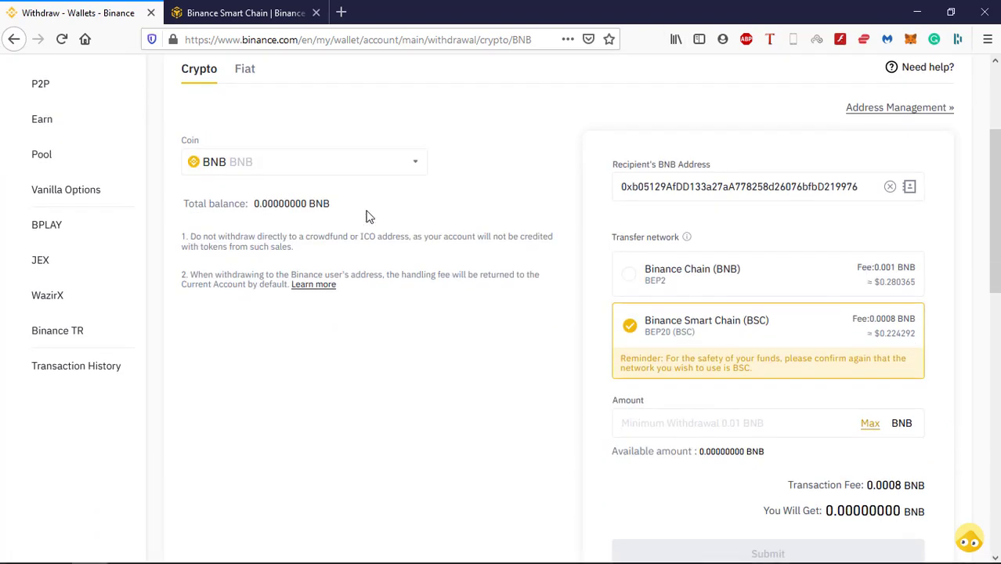
{"action": "left_click", "coordinate": [652, 188]}
{"action": "scroll", "coordinate": [662, 227], "scroll_direction": "up", "scroll_amount": 2}
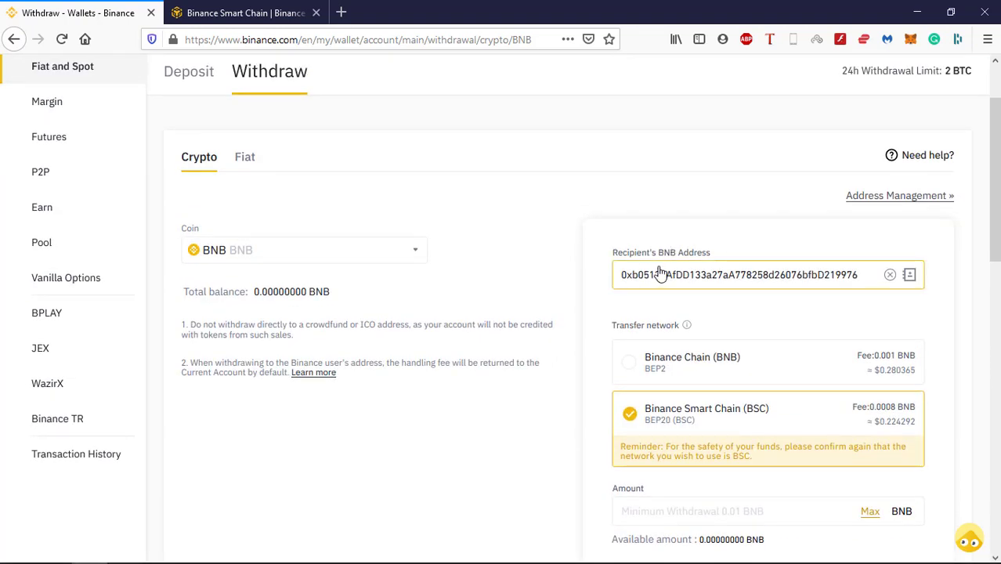
{"action": "scroll", "coordinate": [682, 290], "scroll_direction": "down", "scroll_amount": 2}
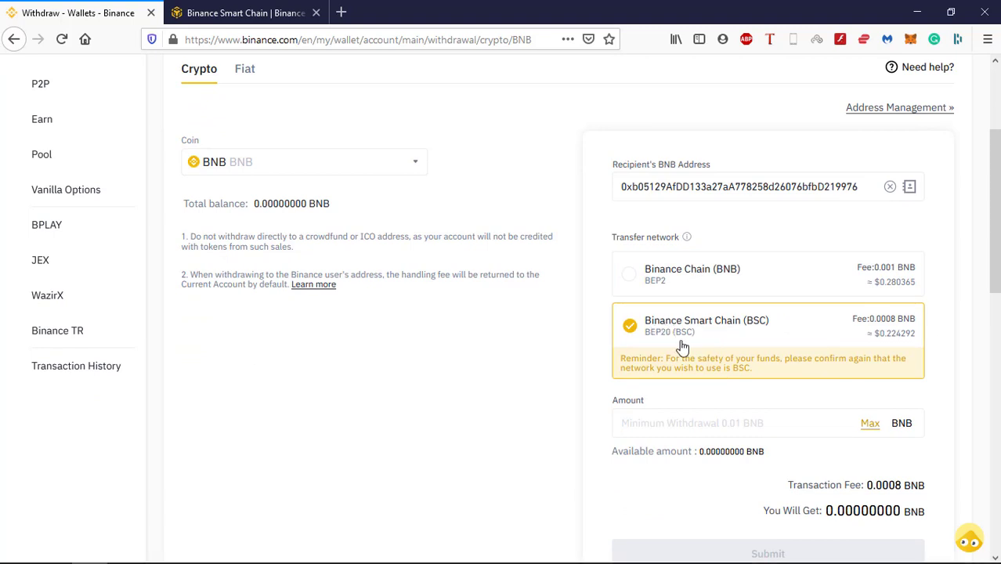
Search the withdrawal coins for eth and select ETH to view its transfer networks and fees.
{"action": "left_click", "coordinate": [286, 169]}
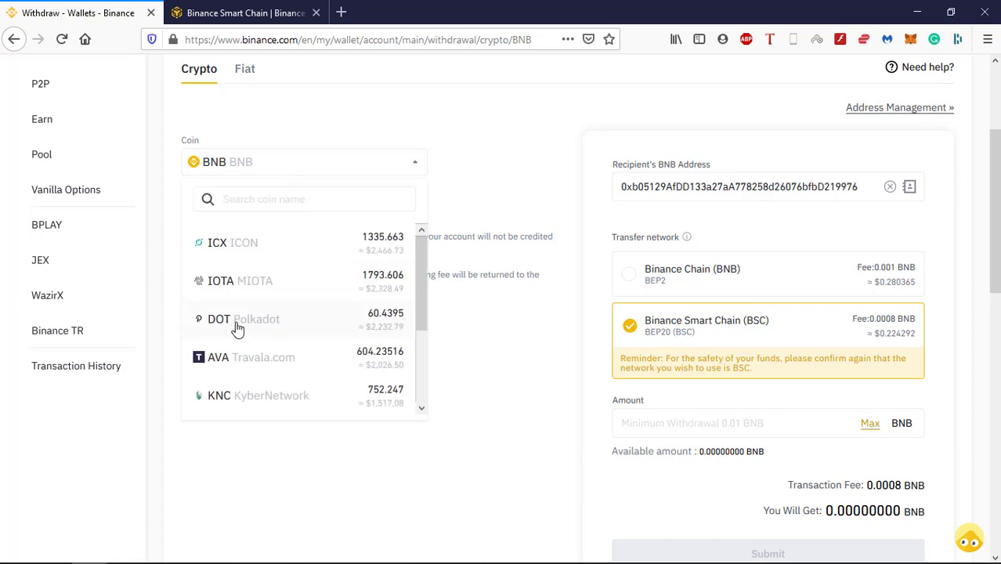
{"action": "left_click", "coordinate": [261, 198]}
{"action": "type", "text": "eth"}
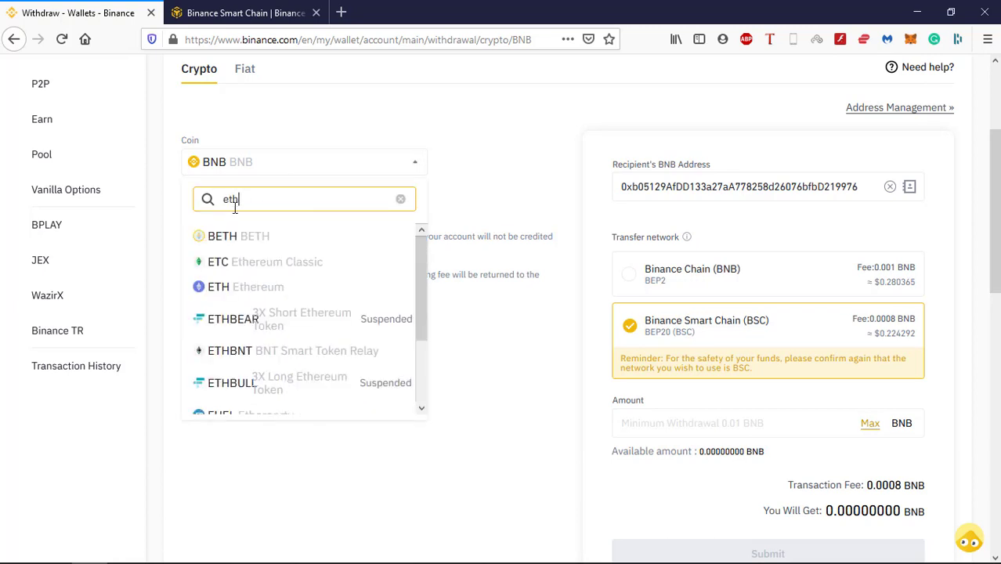
{"action": "left_click", "coordinate": [235, 287]}
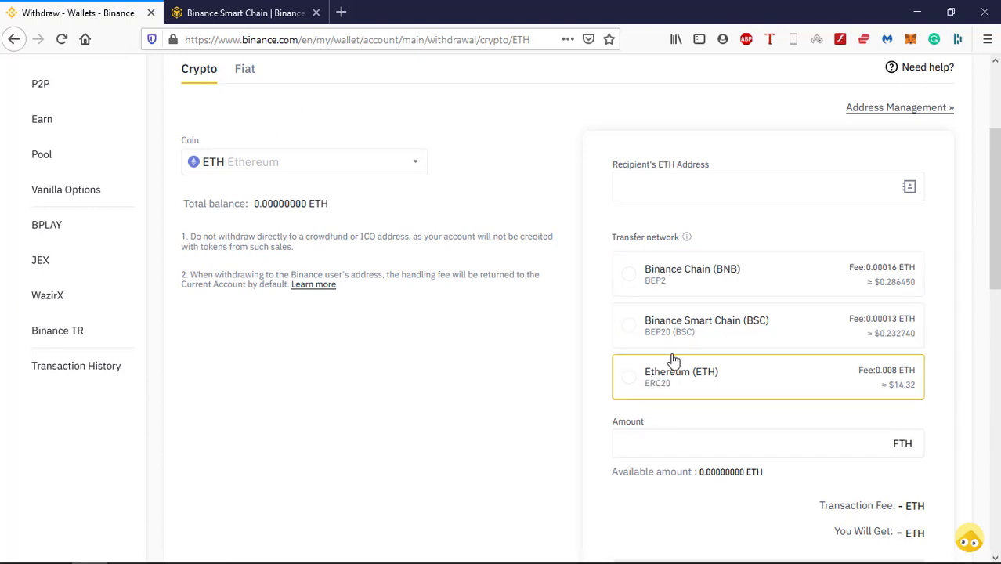
Search the withdrawal coins for bn and select BNB as the coin to withdraw.
{"action": "left_click", "coordinate": [347, 168]}
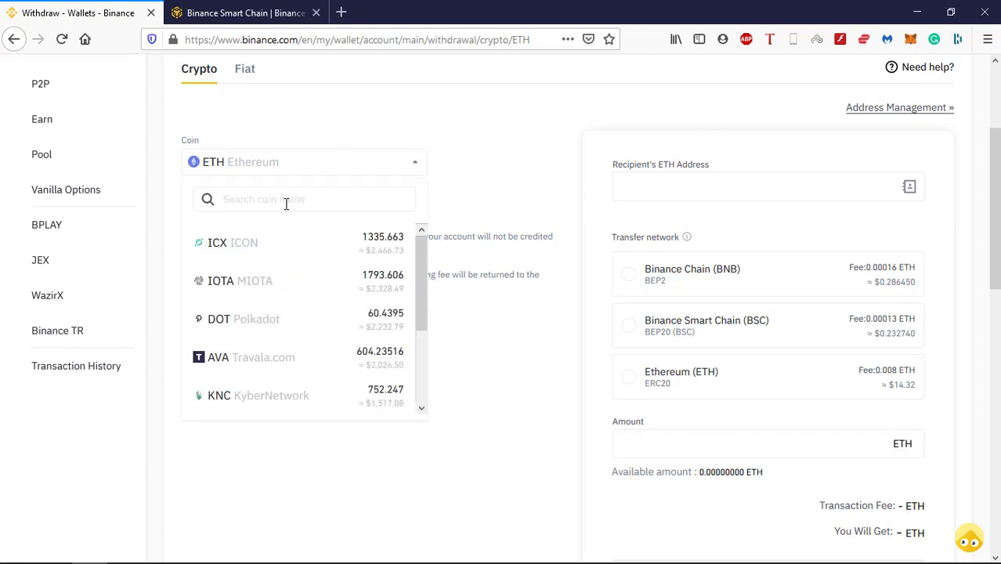
{"action": "type", "text": "bnn"}
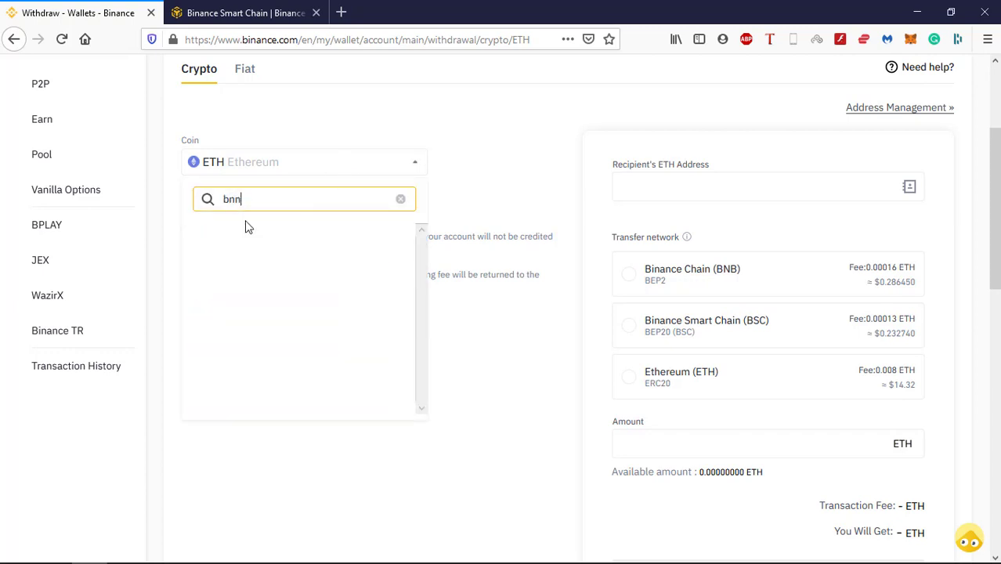
{"action": "key", "text": "BackSpace"}
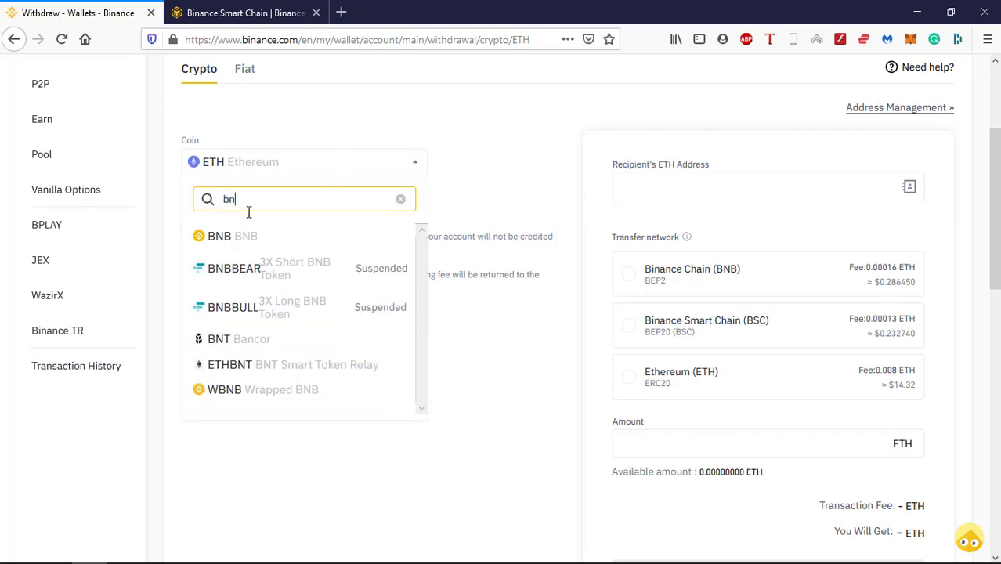
{"action": "left_click", "coordinate": [248, 235]}
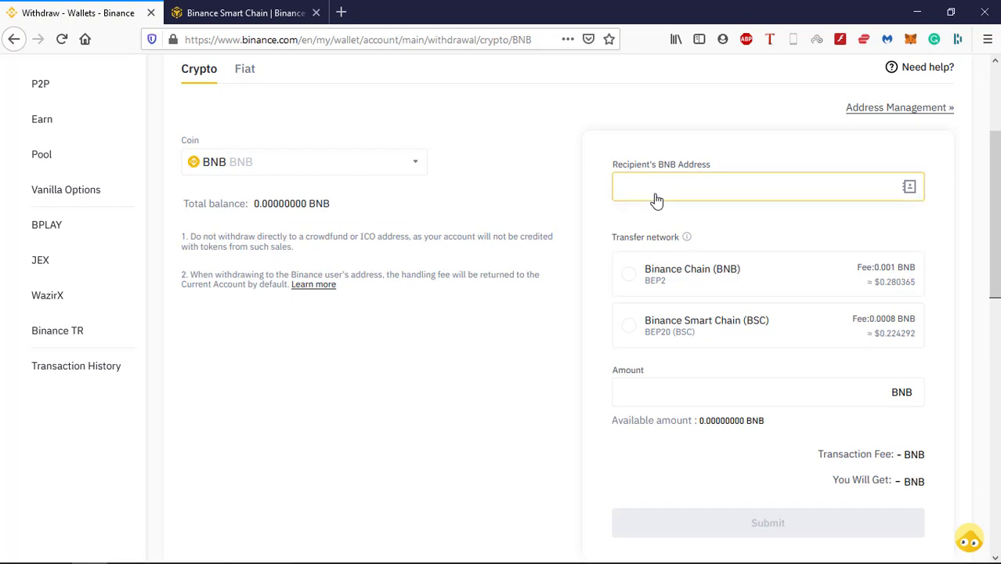
Paste the copied MetaMask wallet address as the recipient's BNB address.
{"action": "left_click", "coordinate": [656, 200]}
{"action": "key", "text": "ctrl+v"}
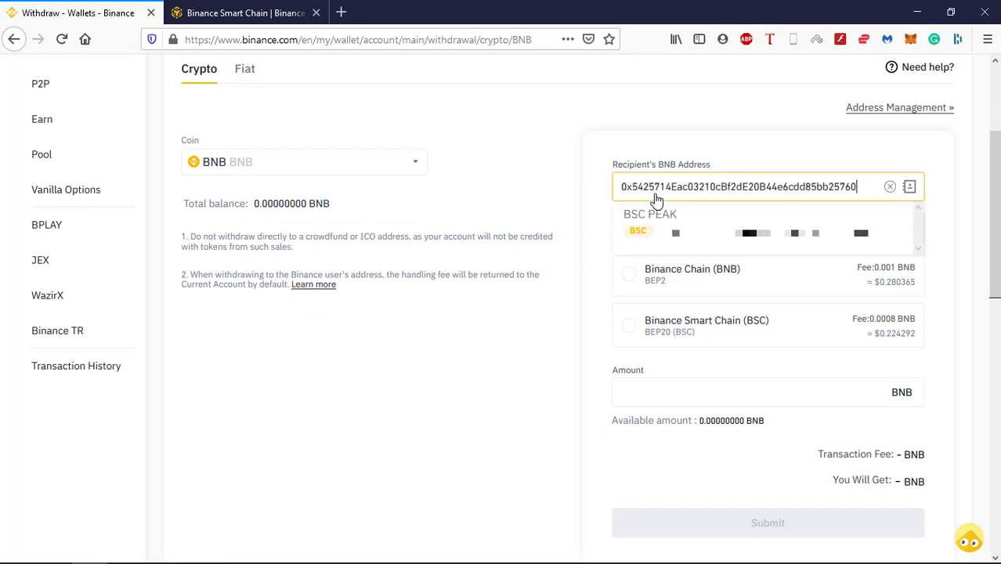
{"action": "left_click", "coordinate": [515, 183]}
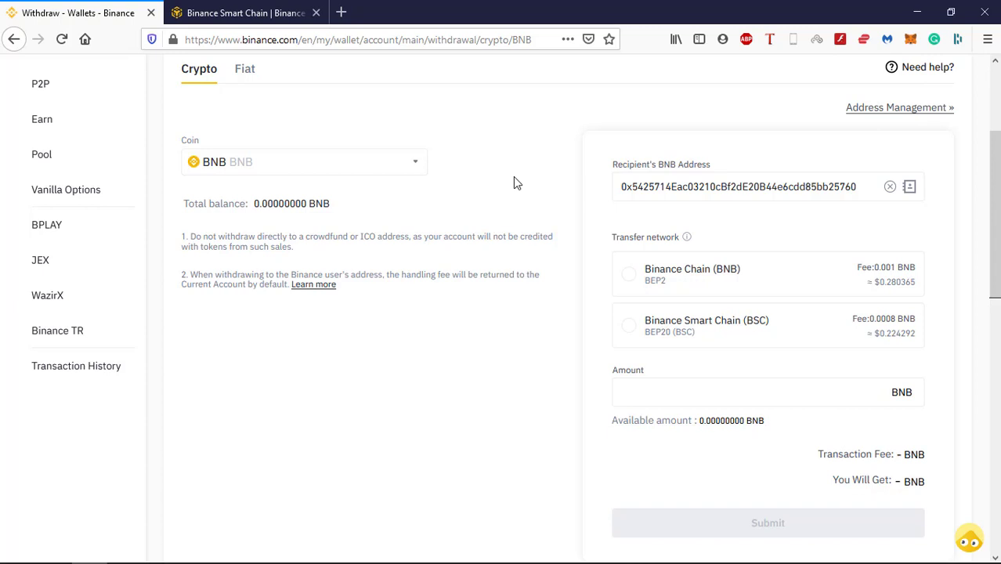
Select Binance Smart Chain (BSC) as the BNB withdrawal's transfer network and copy the Account 1 address in MetaMask.
{"action": "left_click", "coordinate": [636, 333]}
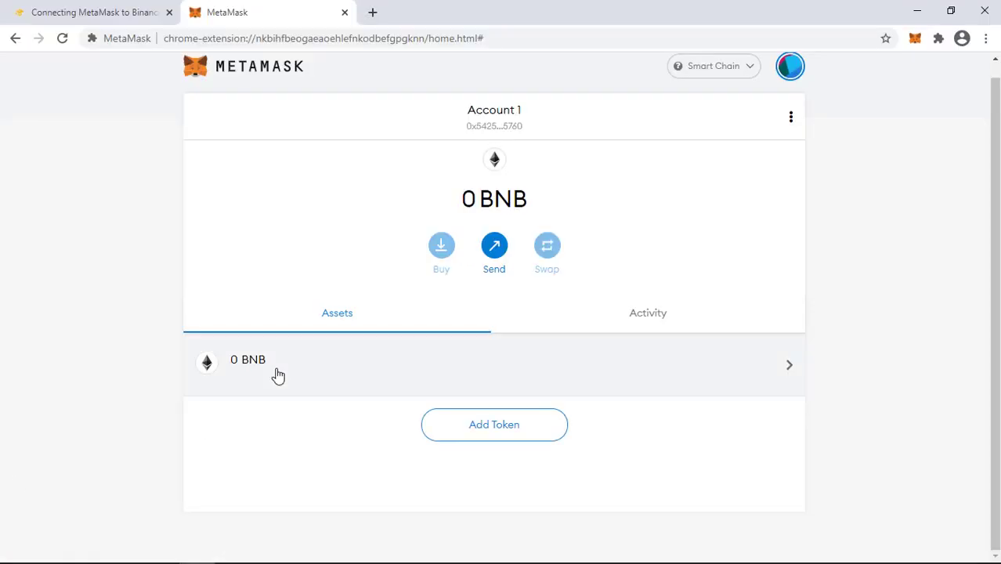
{"action": "left_click", "coordinate": [502, 128]}
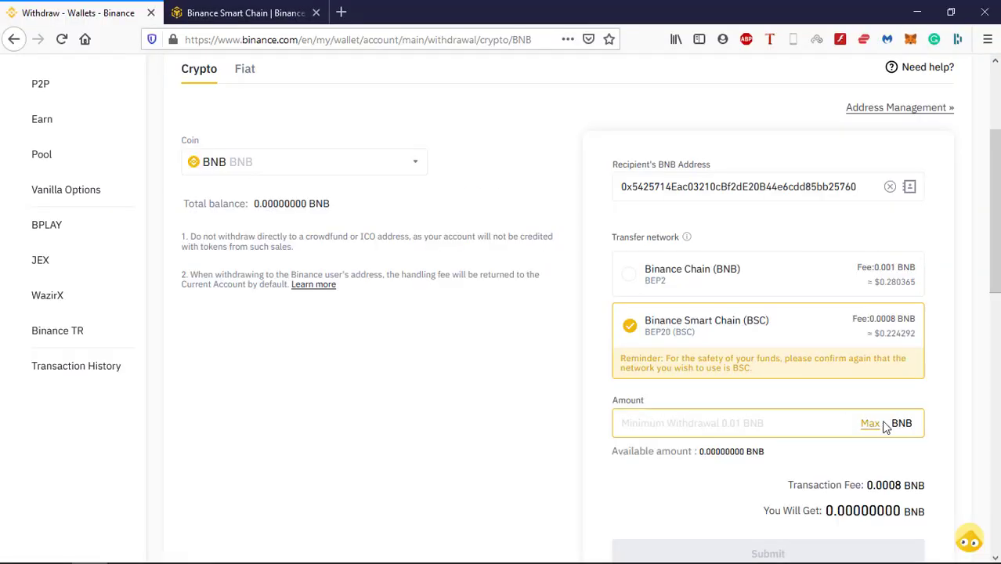
{"action": "scroll", "coordinate": [731, 428], "scroll_direction": "down", "scroll_amount": 2}
{"action": "scroll", "coordinate": [748, 472], "scroll_direction": "up", "scroll_amount": 4}
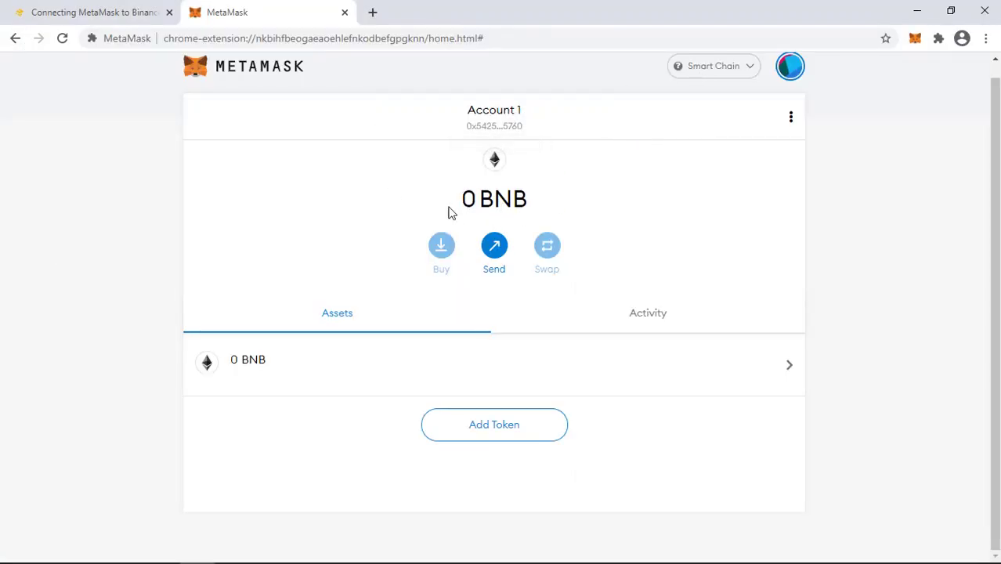
In MetaMask, review the available networks and switch the wallet to Ethereum Mainnet.
{"action": "left_click", "coordinate": [711, 70]}
{"action": "left_click", "coordinate": [514, 206]}
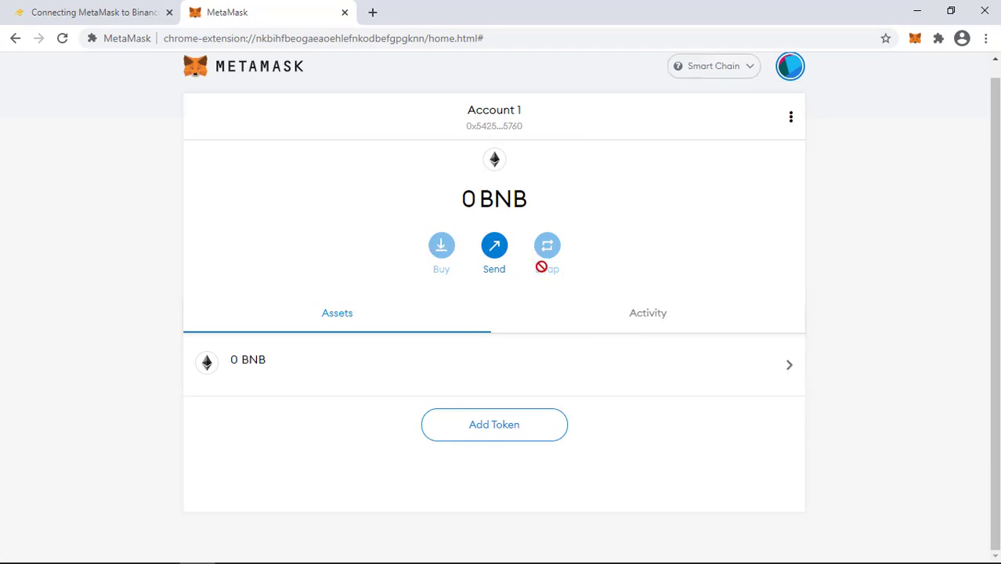
{"action": "left_click", "coordinate": [716, 67]}
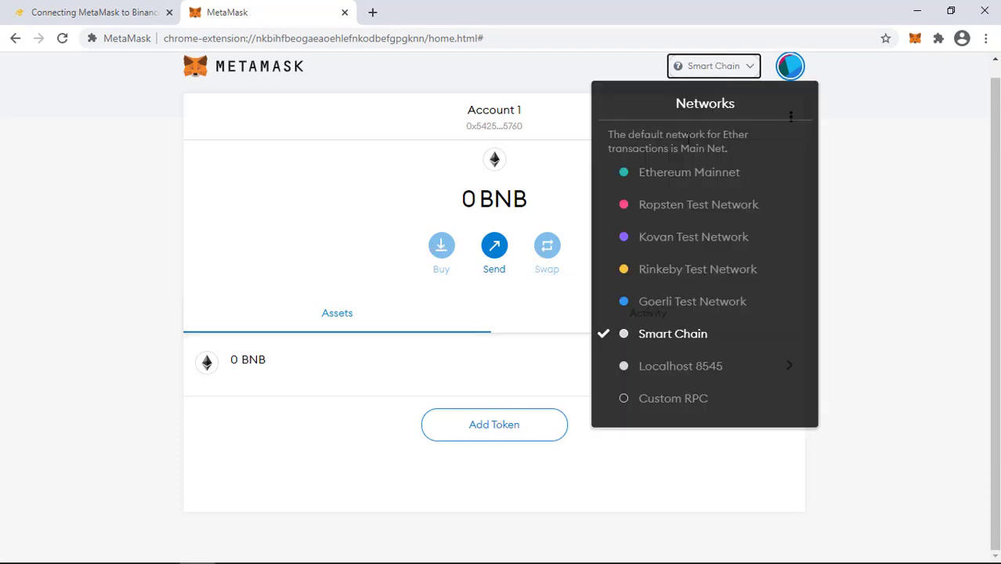
{"action": "left_click", "coordinate": [681, 167]}
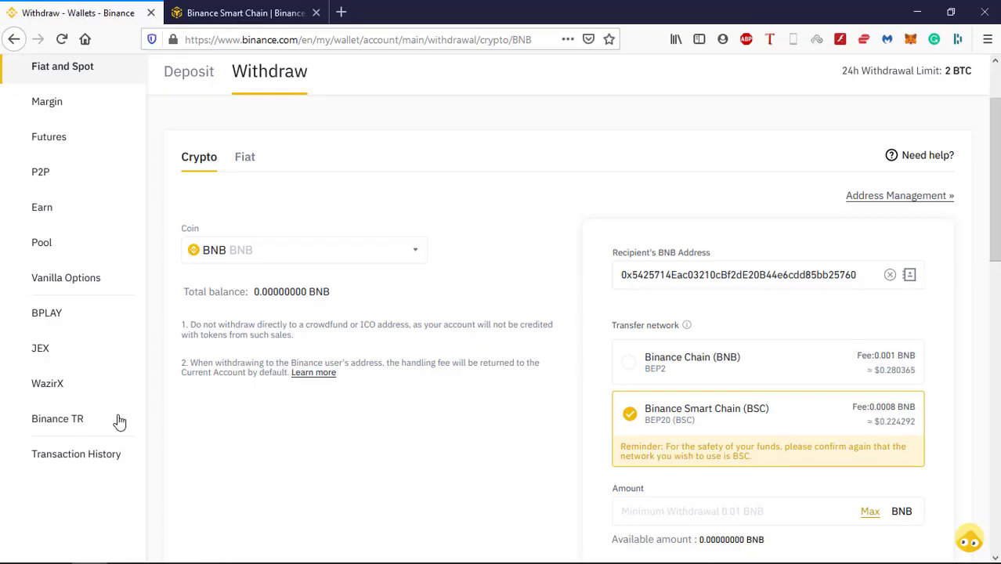
Go to the Binance Bridge page and examine the source networks offered for transferring ETH.
{"action": "left_click", "coordinate": [313, 12]}
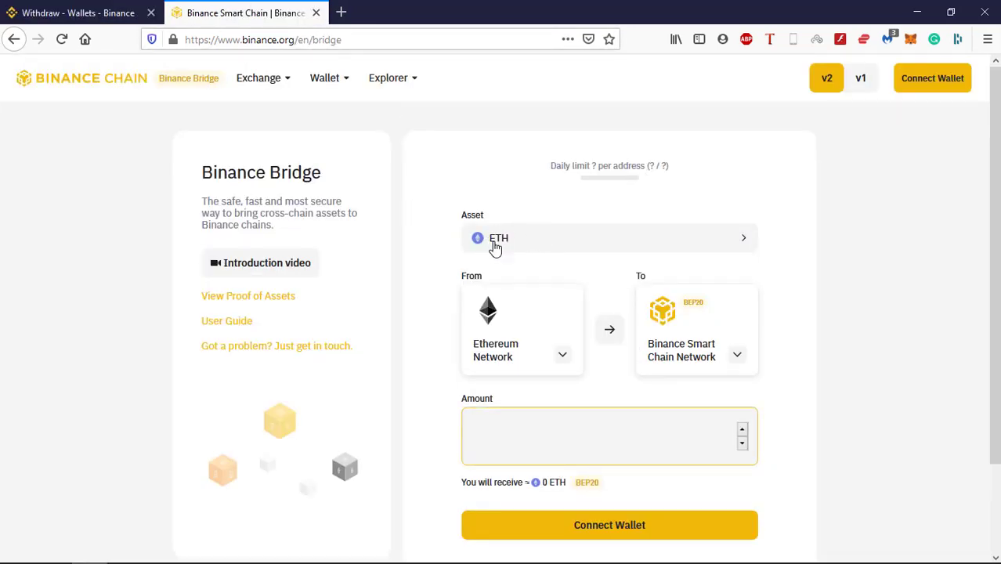
{"action": "left_click", "coordinate": [561, 354]}
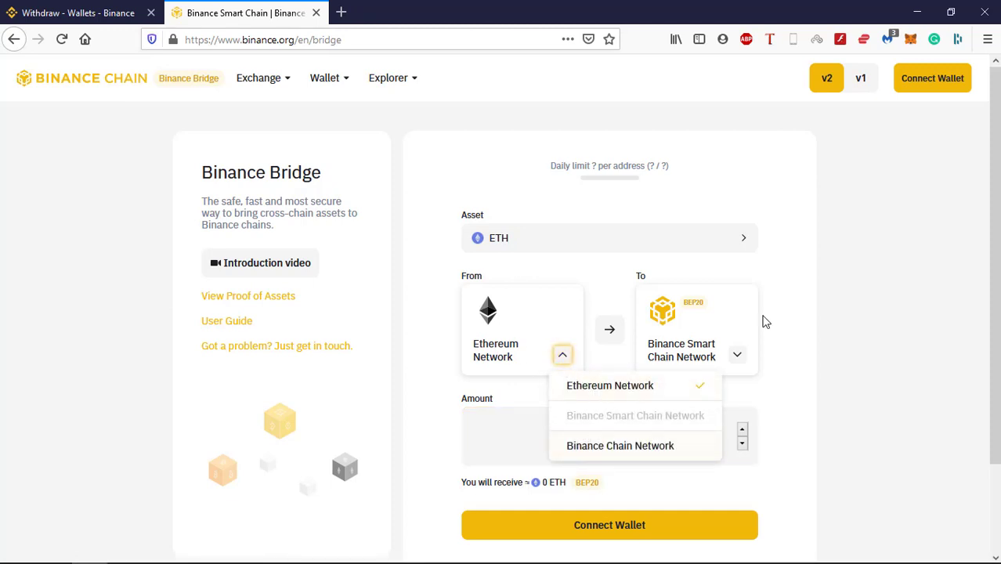
{"action": "left_click", "coordinate": [843, 321]}
Set the bridge asset to USDT and choose Ethereum Network as the network to transfer from.
{"action": "left_click", "coordinate": [538, 244]}
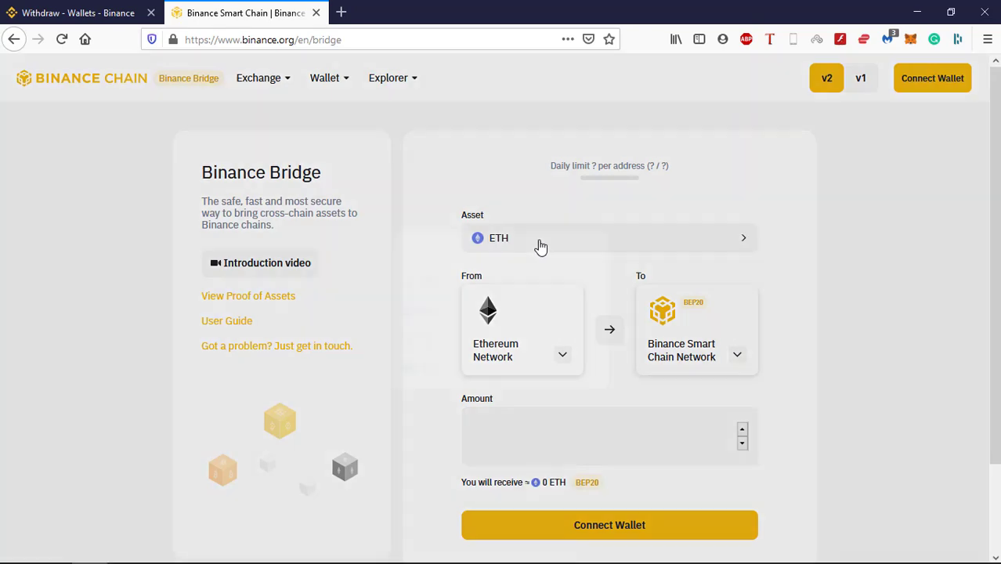
{"action": "left_click", "coordinate": [400, 268]}
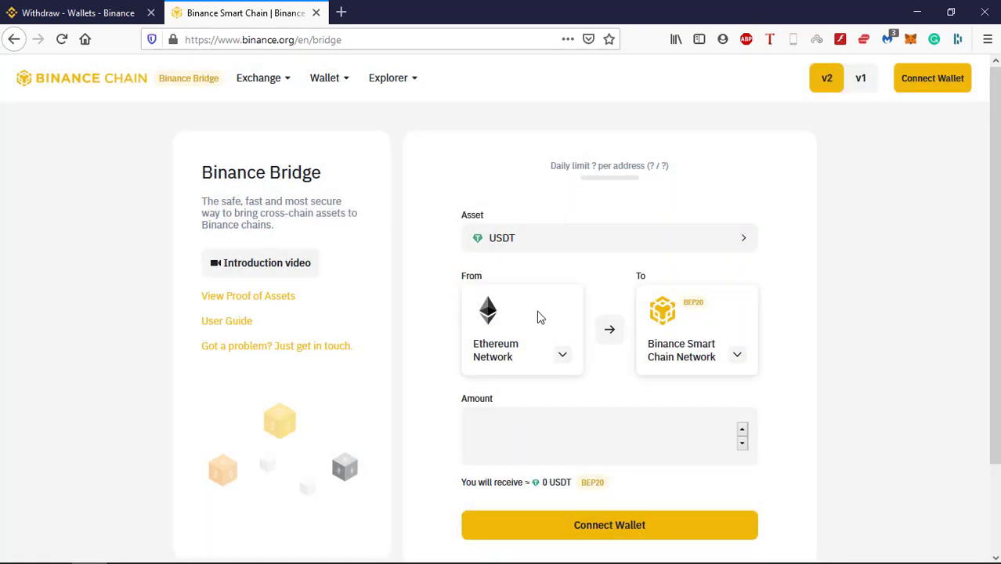
{"action": "left_click", "coordinate": [561, 353]}
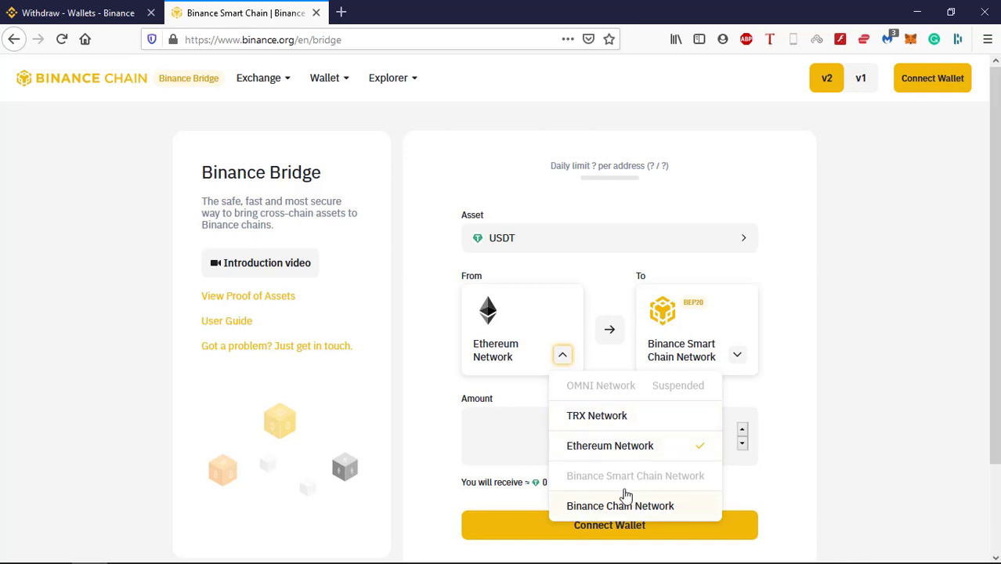
{"action": "left_click", "coordinate": [583, 445]}
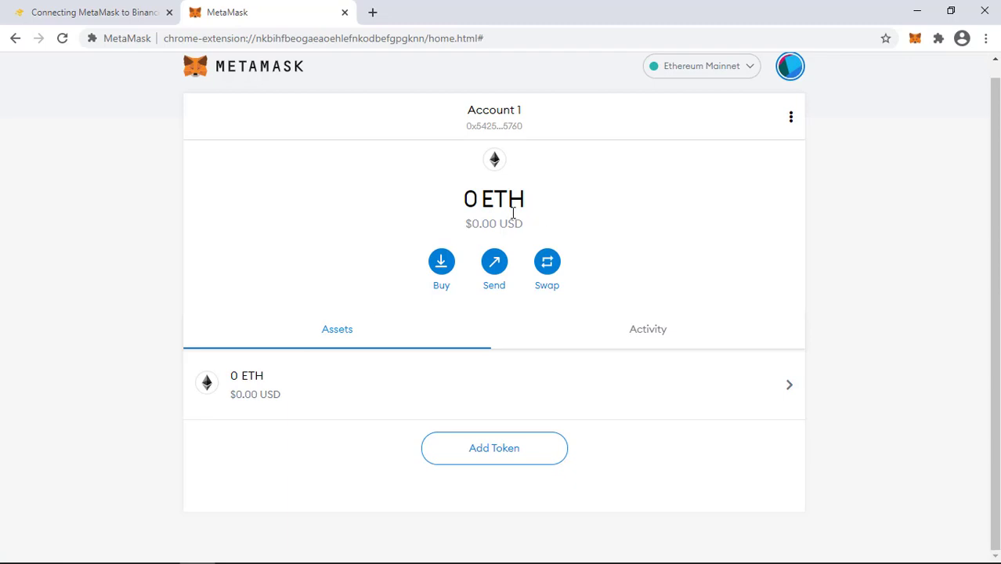
Return to MetaMask and switch the wallet's network from Ethereum Mainnet to Smart Chain.
{"action": "mouse_move", "coordinate": [513, 212]}
{"action": "left_click", "coordinate": [701, 67]}
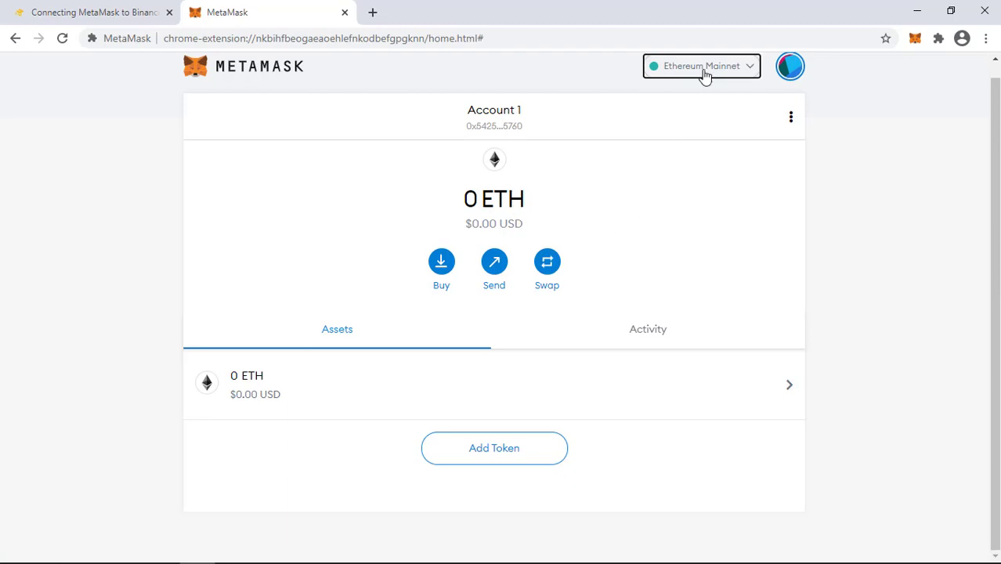
{"action": "left_click", "coordinate": [487, 156]}
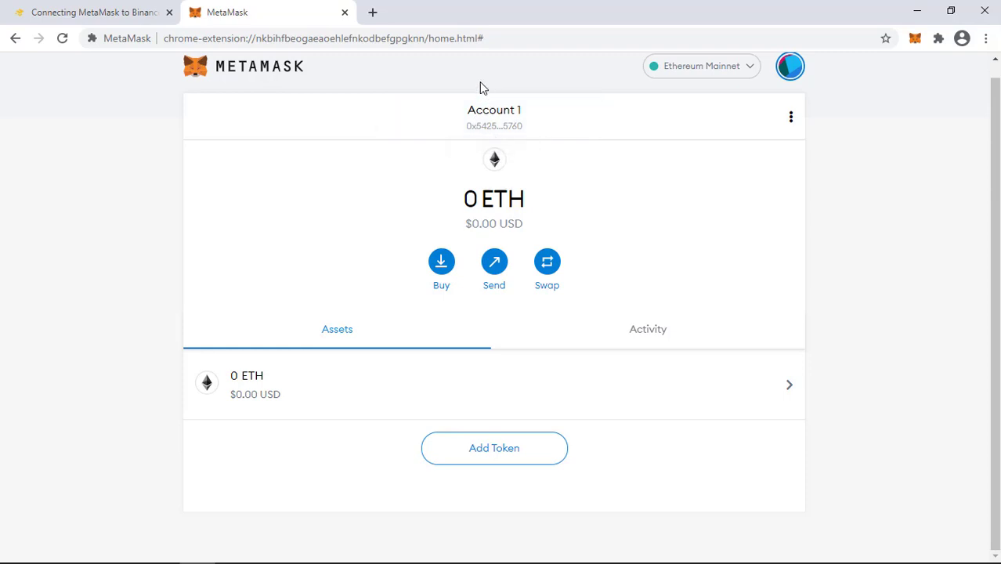
{"action": "left_click", "coordinate": [716, 64]}
{"action": "left_click", "coordinate": [657, 332]}
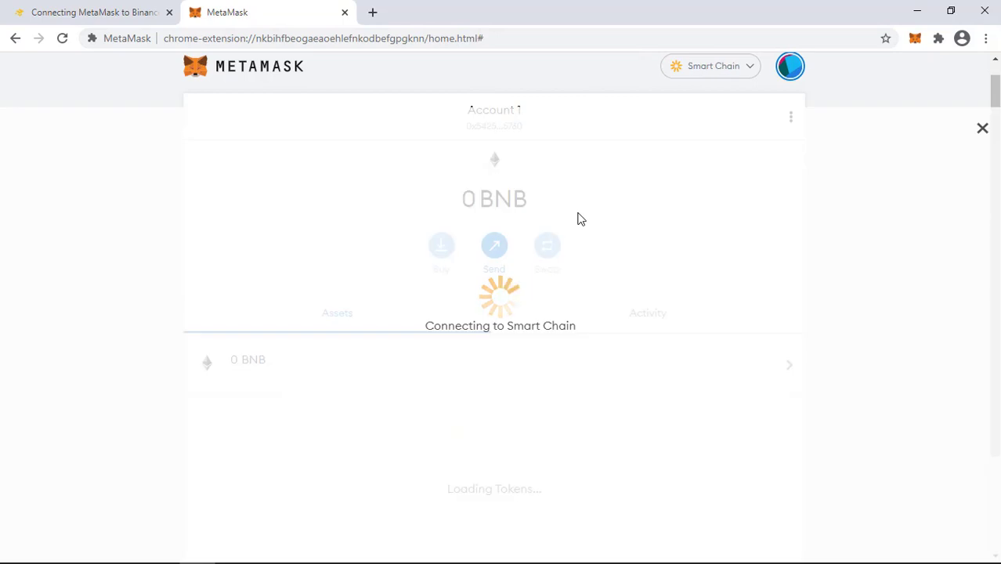